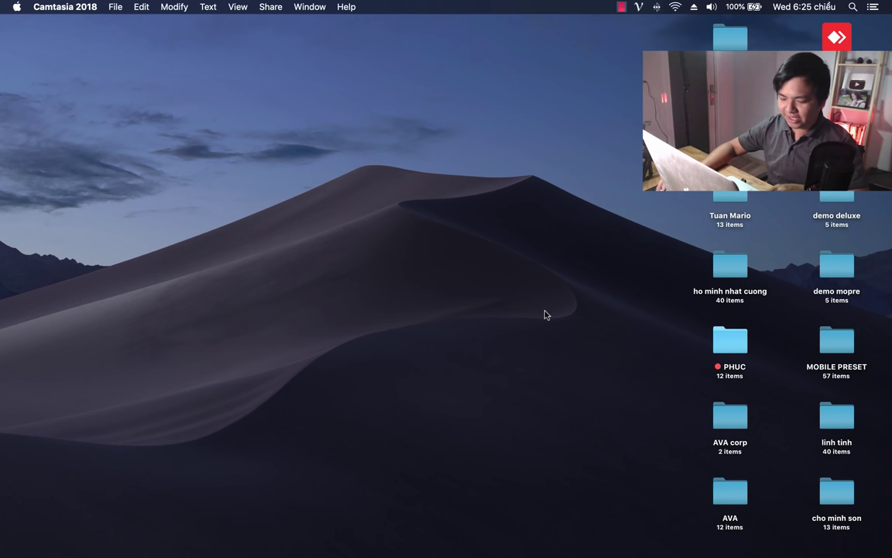
Search Spotlight for 'photoshop'.
key("super+space")
type("photoshop")
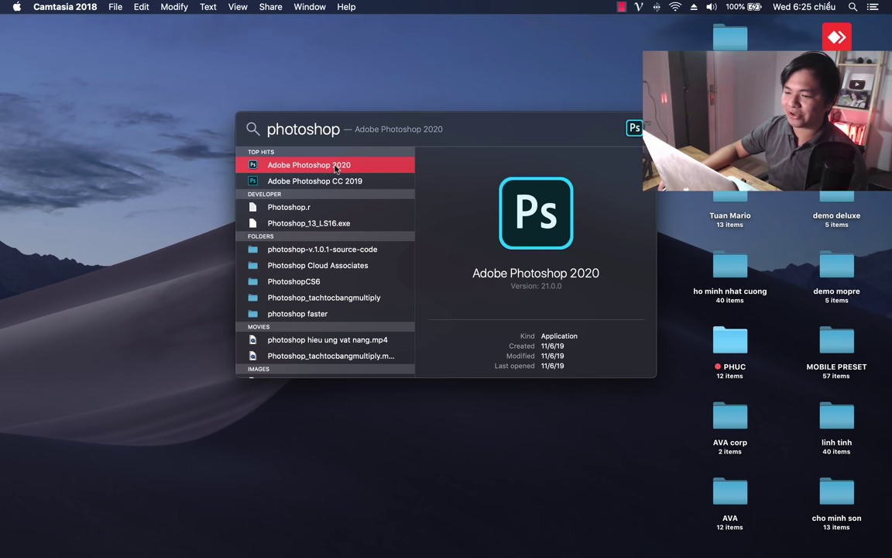
Launch Adobe Photoshop 2020 from the Spotlight results.
key("Return")
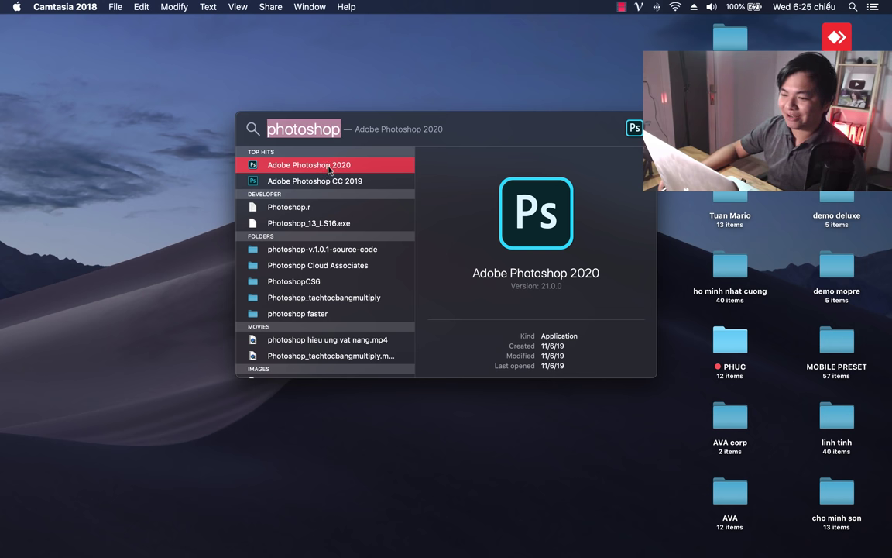
left_click(329, 167)
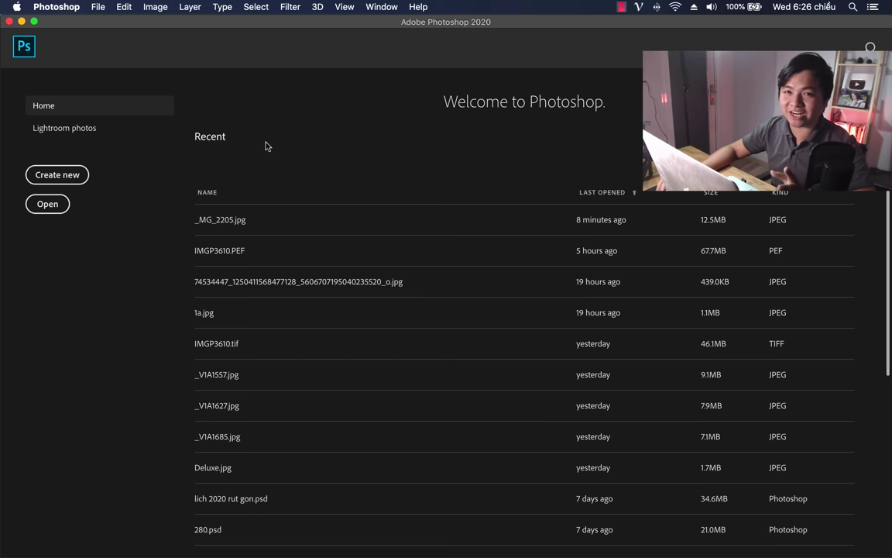
Open _MG_2205.jpg from the Desktop's demo deluxe folder.
left_click(59, 205)
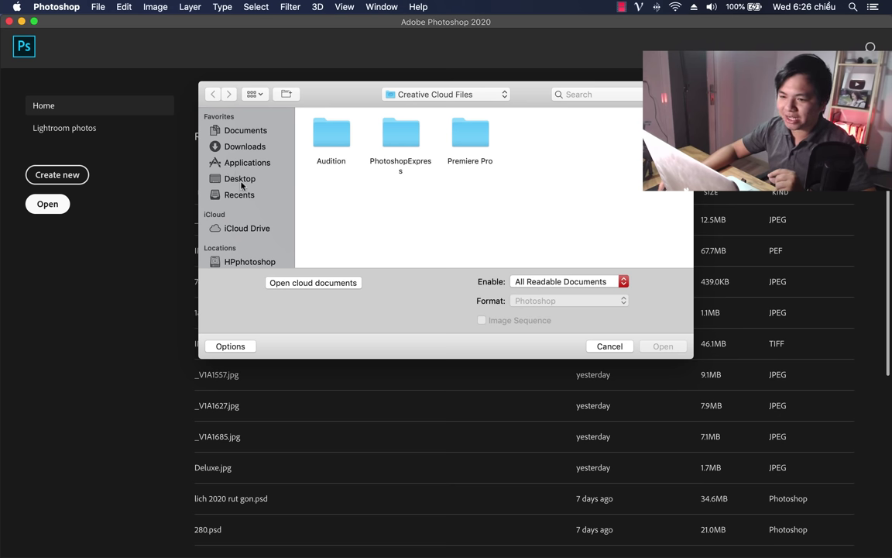
left_click(240, 180)
double_click(417, 136)
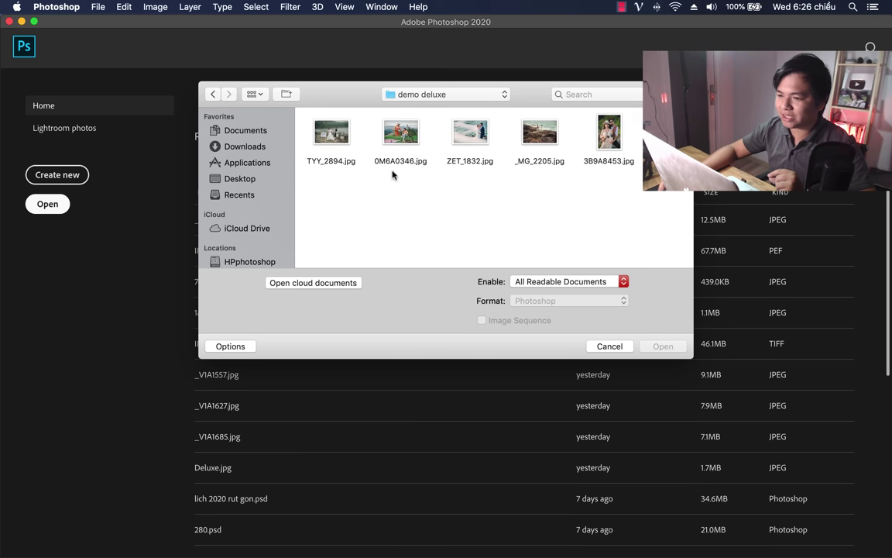
left_click(540, 135)
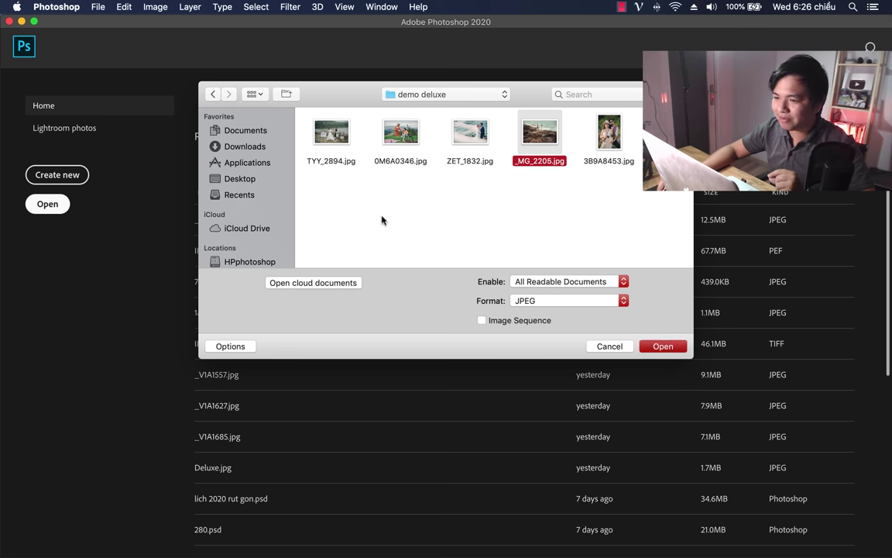
key("Return")
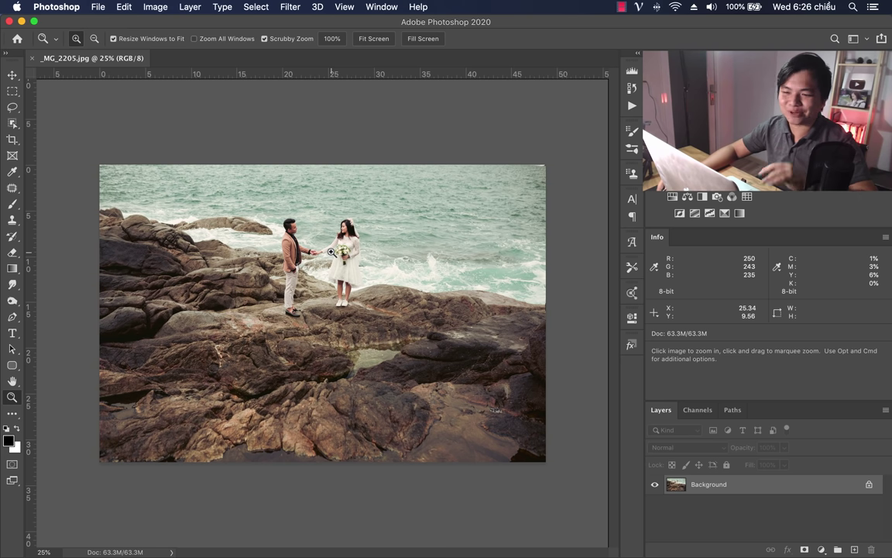
Choose the Object Selection Tool and use Select Subject to select the couple on the rocks.
scroll(330, 251, "down", 2)
scroll(330, 252, "down", 2)
scroll(330, 252, "up", 3)
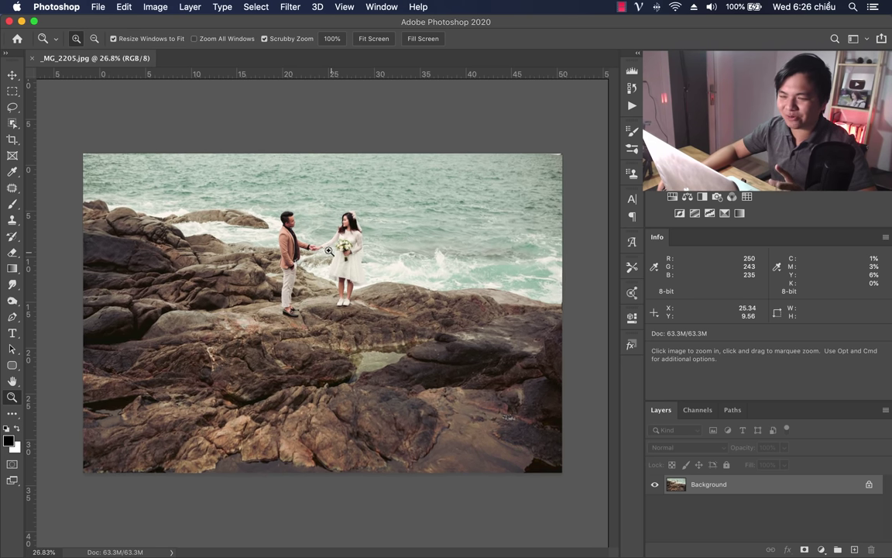
scroll(329, 251, "up", 2)
left_click(12, 124)
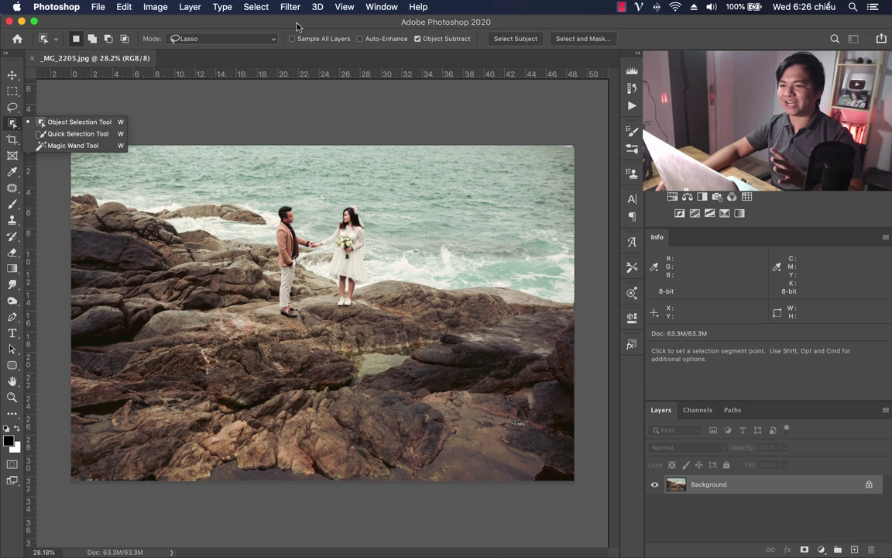
left_click(58, 68)
left_click(13, 124)
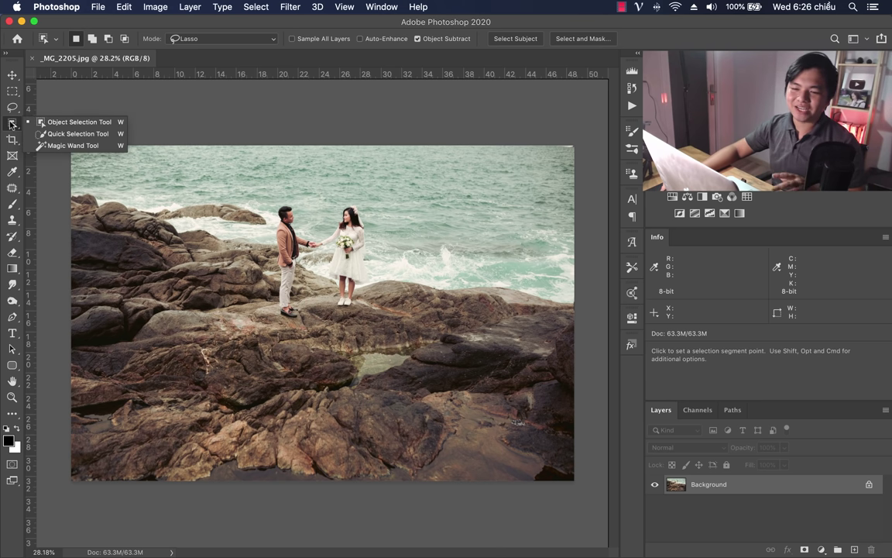
left_click(58, 127)
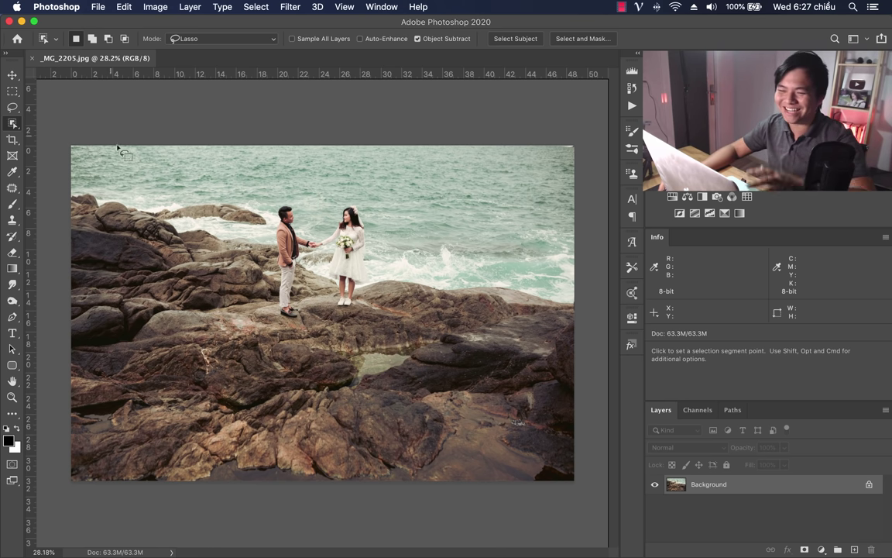
right_click(15, 126)
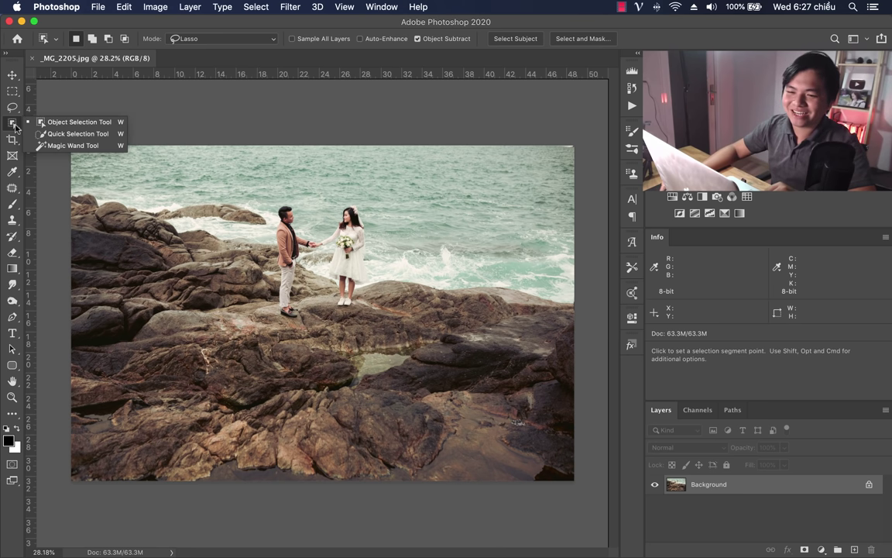
left_click(89, 124)
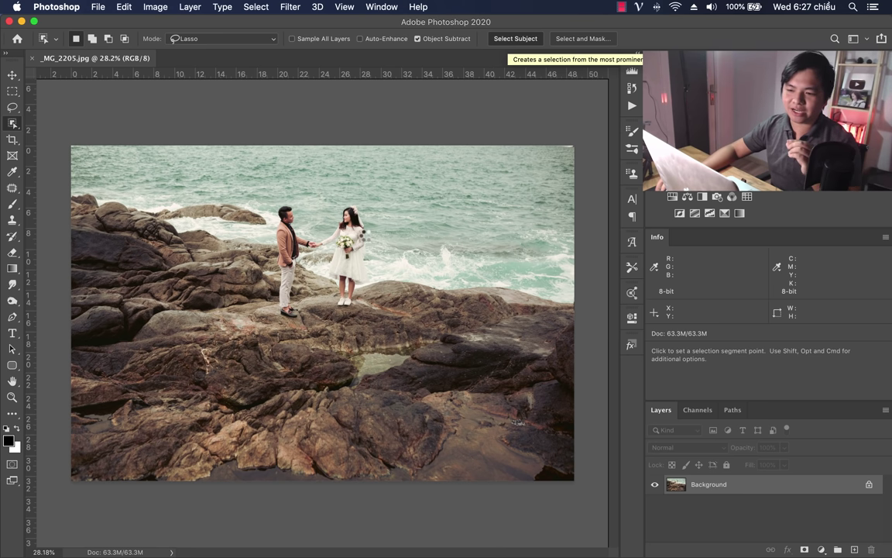
left_click(515, 39)
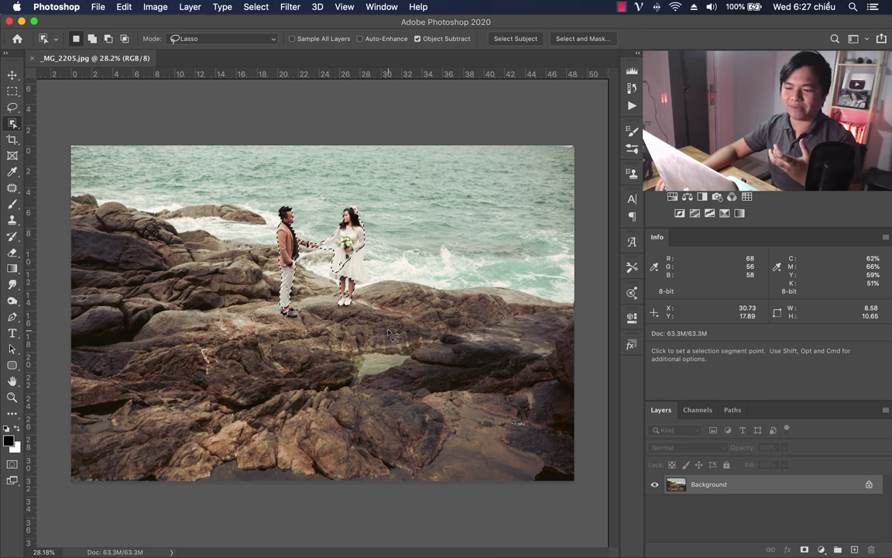
Deselect the couple, lasso-select only the groom, and switch to the Zoom tool.
left_click(390, 333)
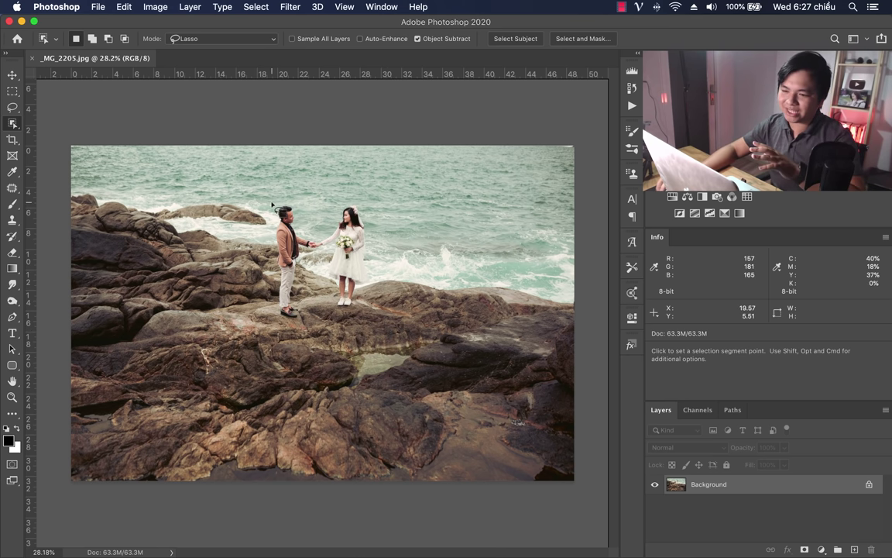
mouse_move(293, 202)
left_mouse_down()
mouse_move(273, 307)
mouse_move(307, 206)
left_mouse_up()
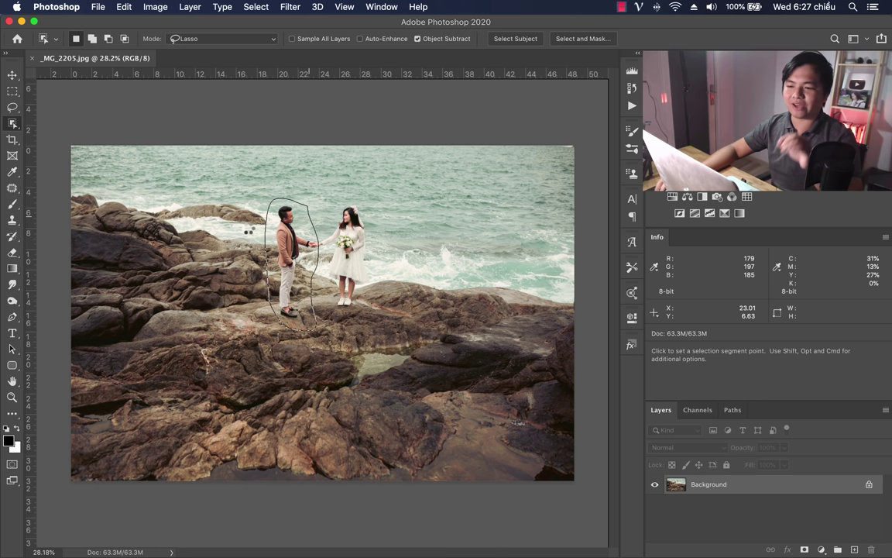
left_click_drag(310, 214, 343, 220)
key("z")
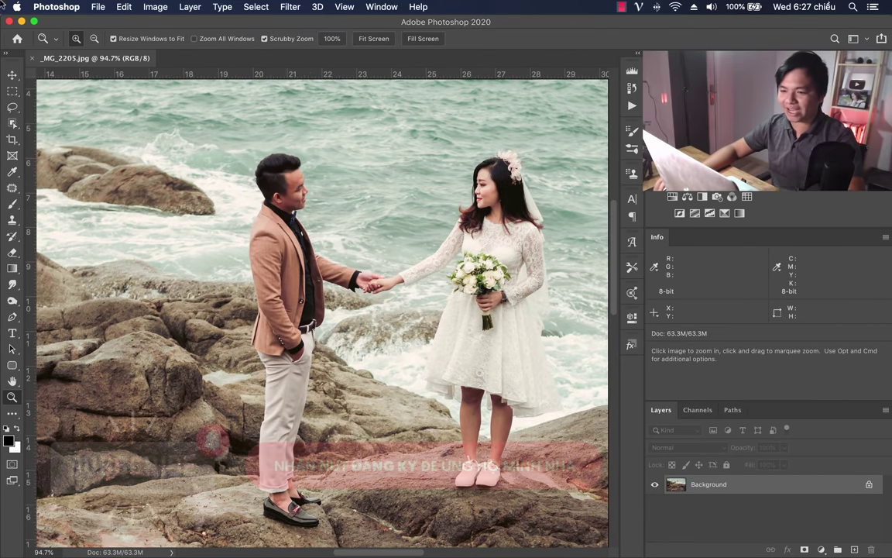
Open TYY_2894.jpg from the demo deluxe folder as a second document.
left_click(97, 6)
left_click(113, 33)
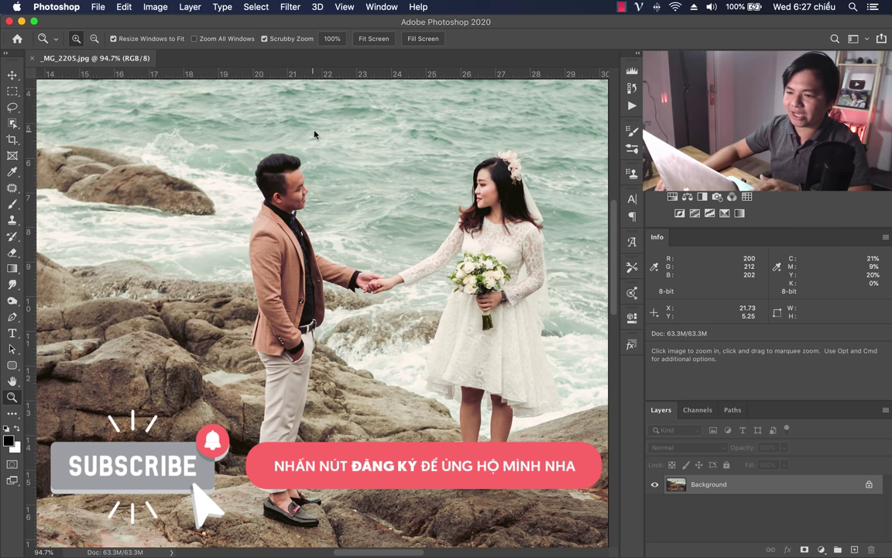
left_click(336, 137)
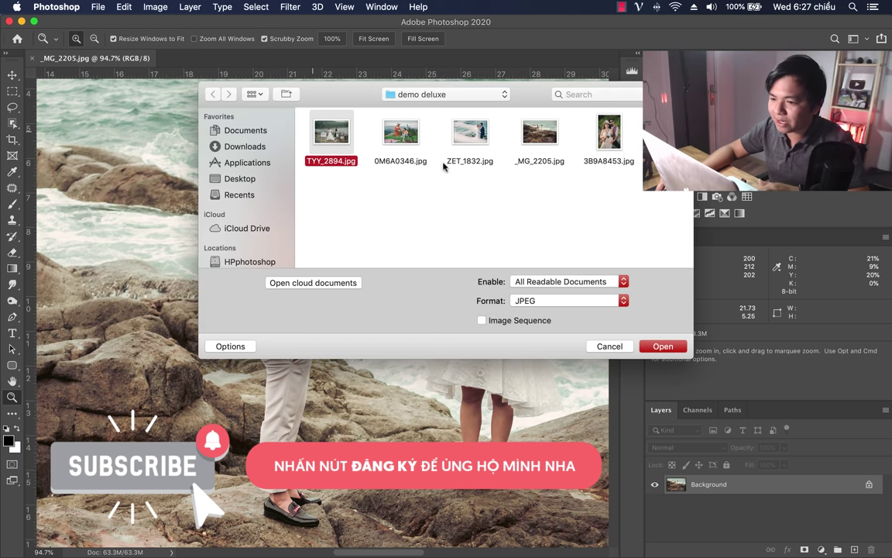
left_click(540, 133)
left_click(358, 140)
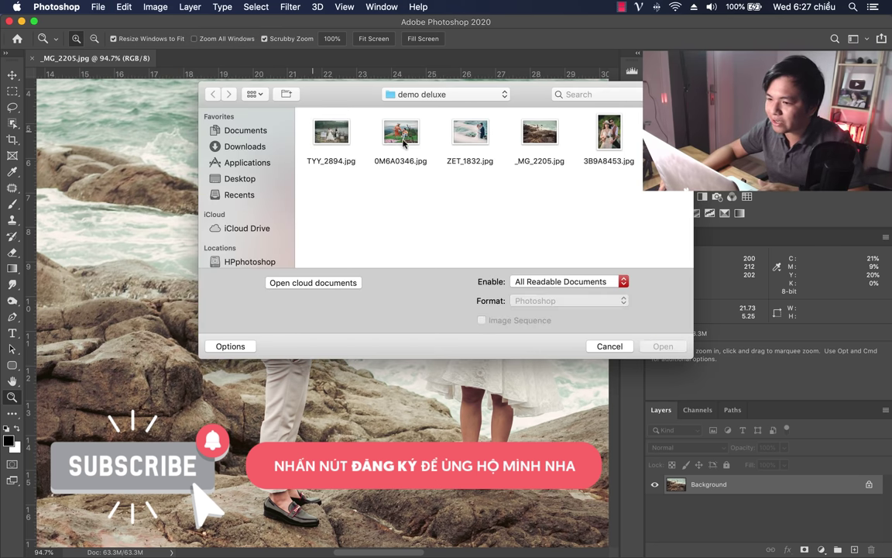
left_click(314, 126)
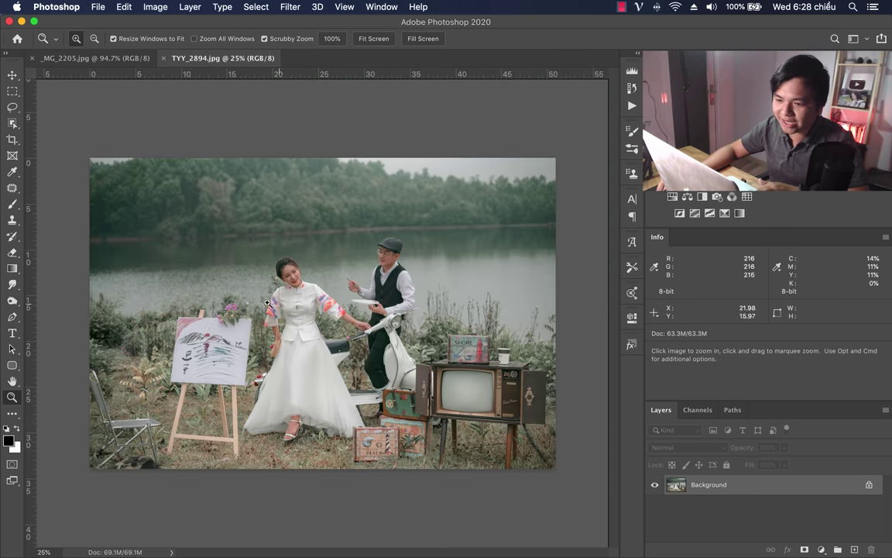
key("w")
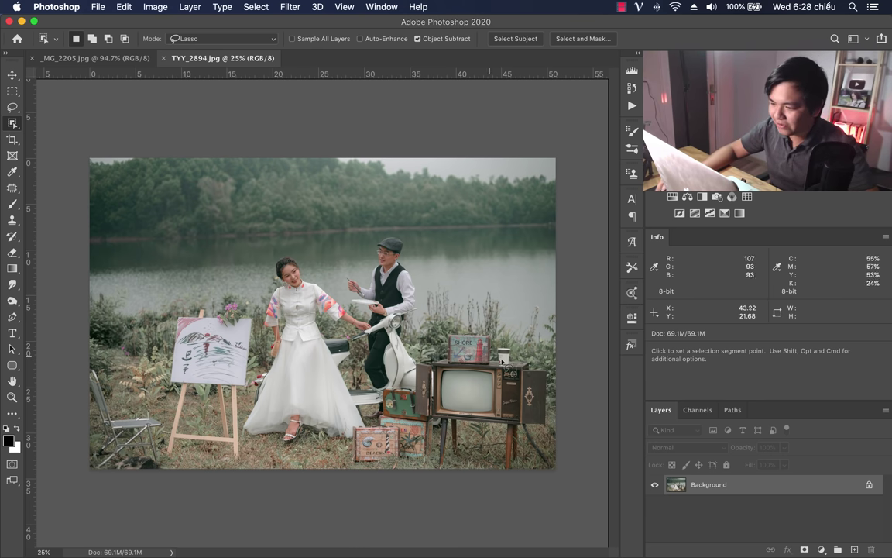
key("z")
key("super+equal")
key("super+0")
key("w")
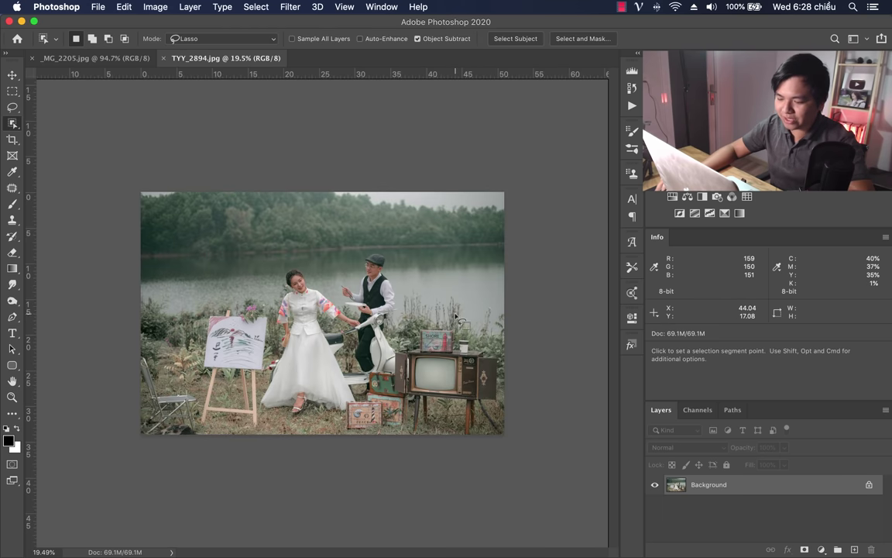
left_click(528, 41)
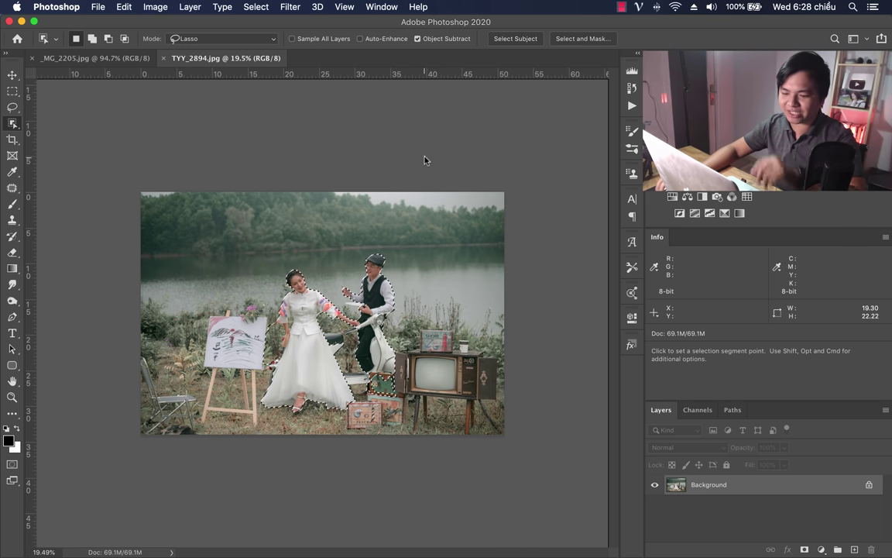
key("super+d")
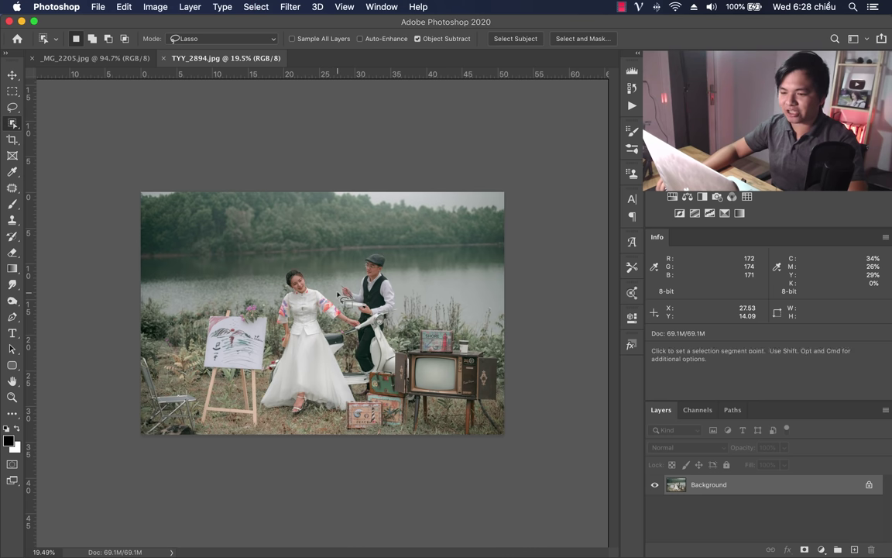
key("z")
right_click(12, 124)
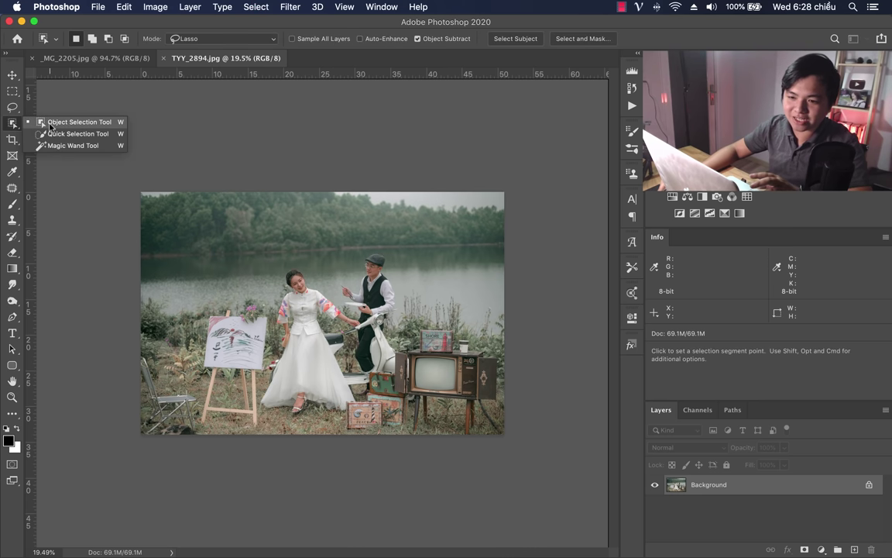
left_click(47, 112)
key("z")
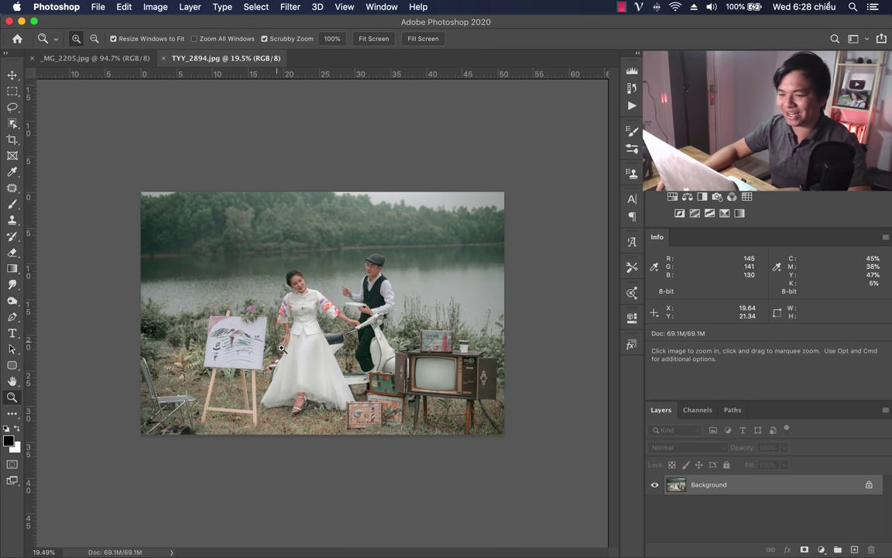
Zoom in and lasso-select the SHORE suitcase with the Object Selection tool.
left_click_drag(457, 354, 551, 360)
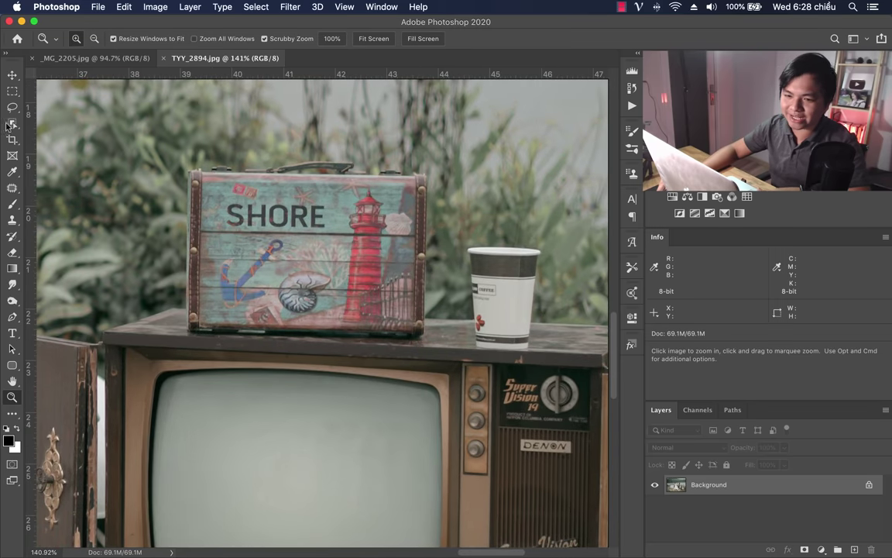
key("w")
mouse_move(217, 156)
left_mouse_down()
mouse_move(449, 193)
mouse_move(203, 153)
left_mouse_up()
left_click_drag(316, 145, 317, 148)
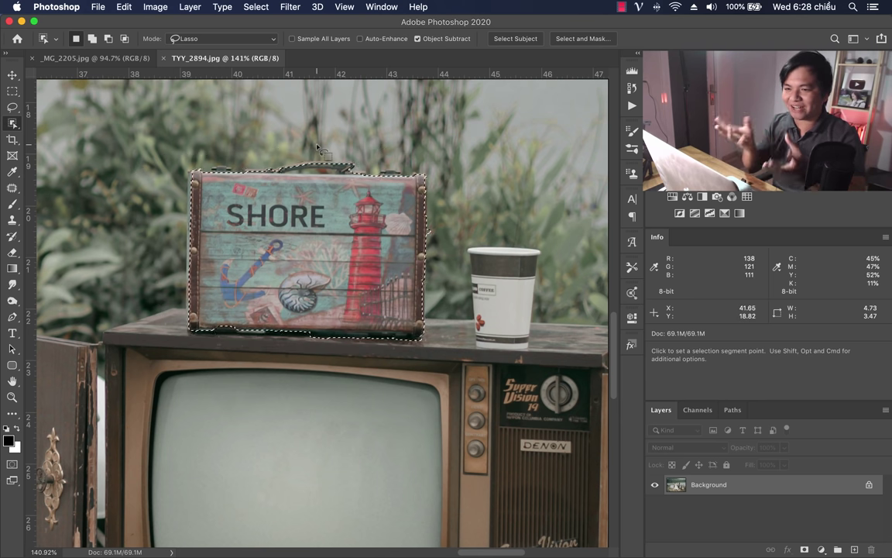
Box-select the paper cup on the TV in Rectangle mode, then restore Lasso mode.
left_click(317, 147)
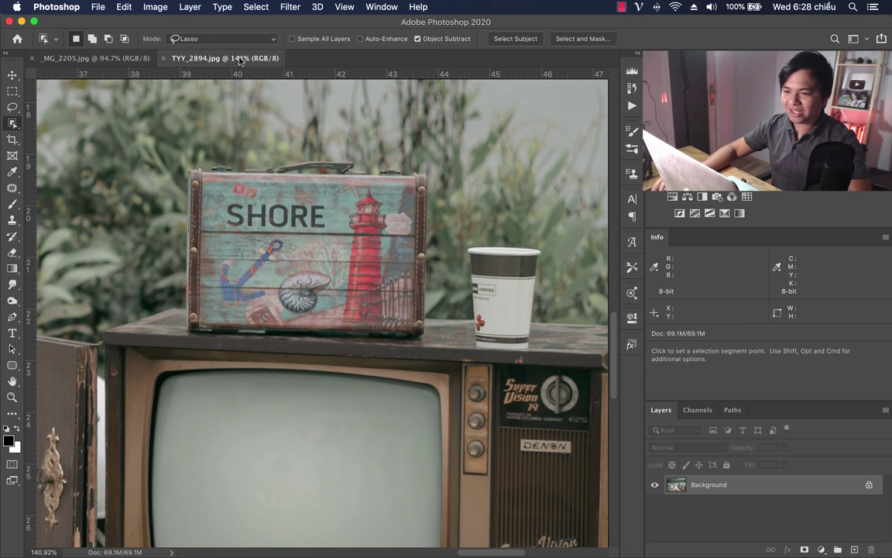
left_click(233, 38)
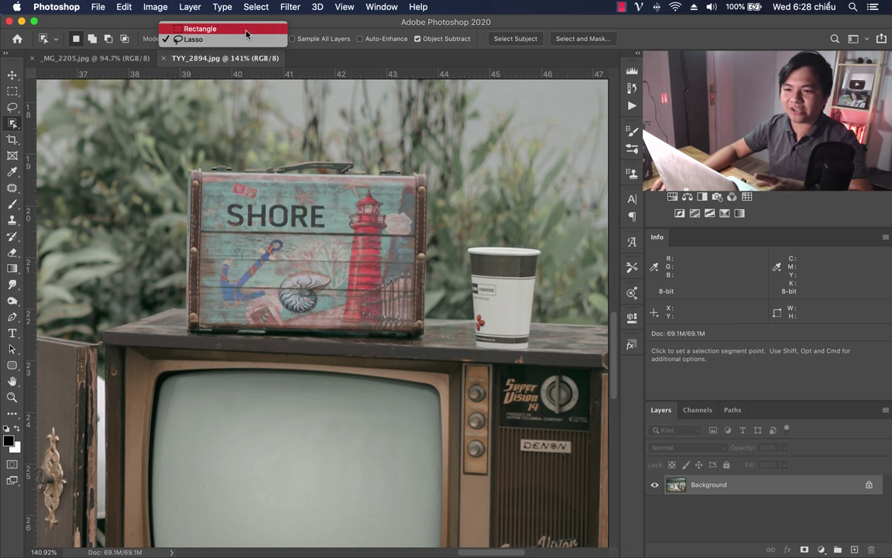
left_click(220, 28)
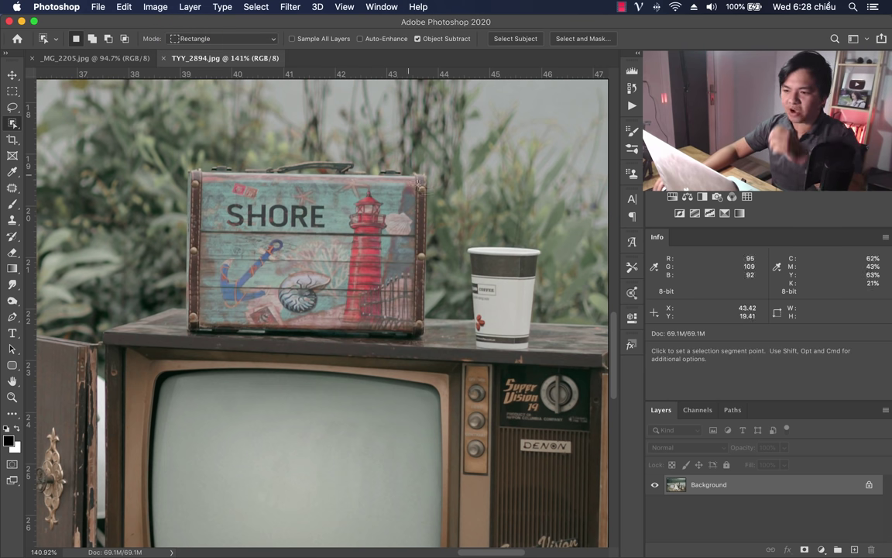
left_click_drag(454, 220, 551, 361)
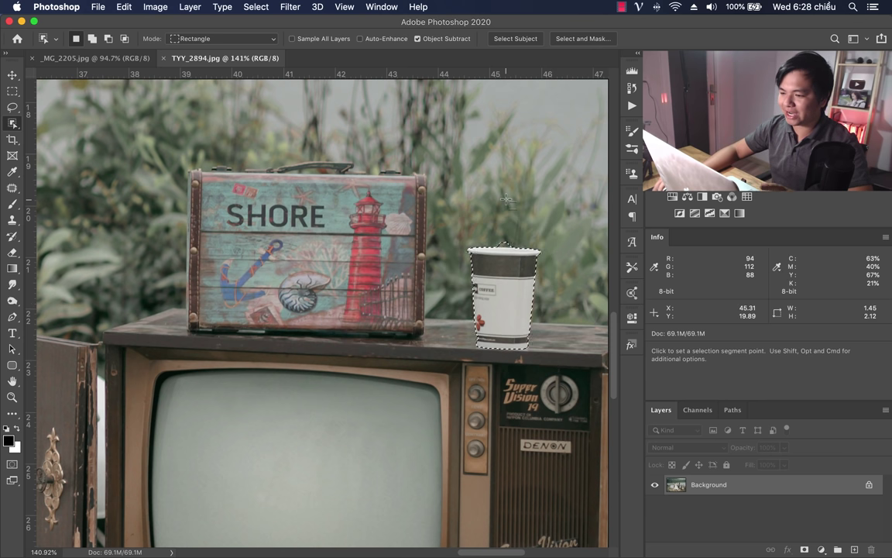
left_click(264, 39)
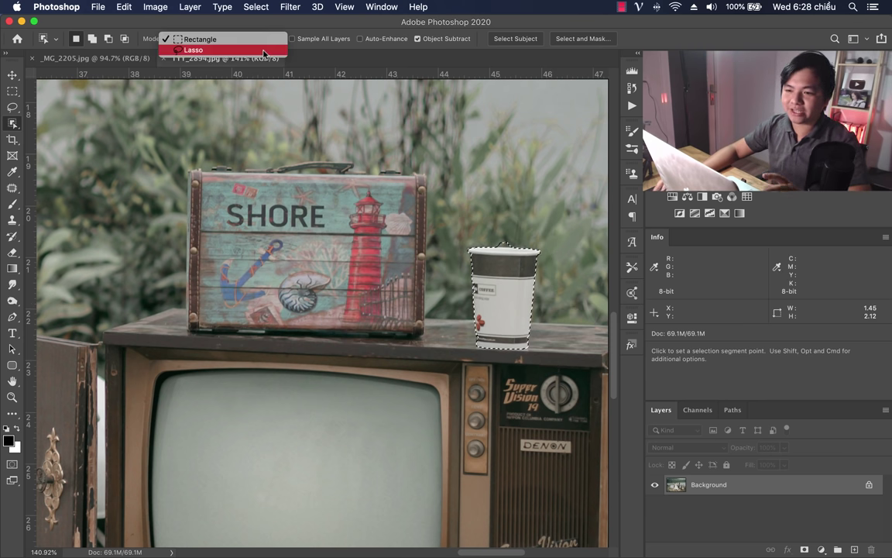
left_click(218, 36)
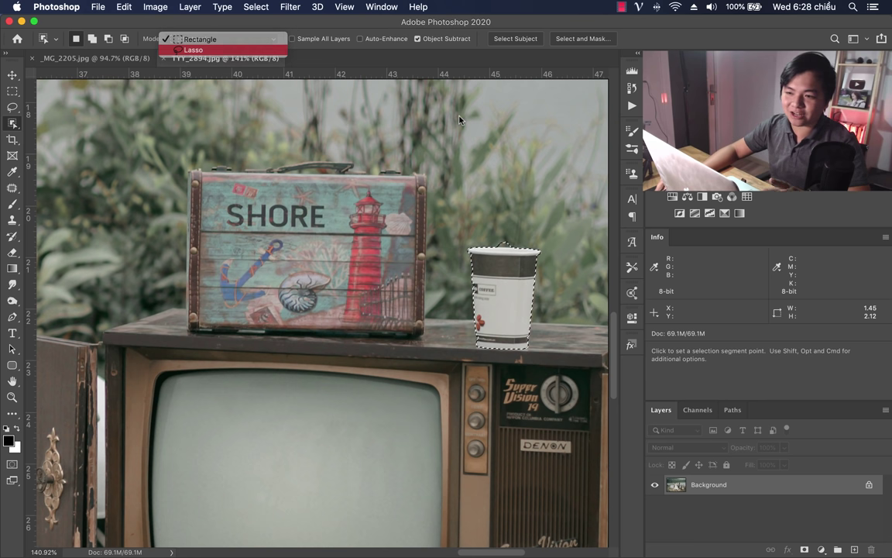
left_click_drag(394, 378, 514, 208)
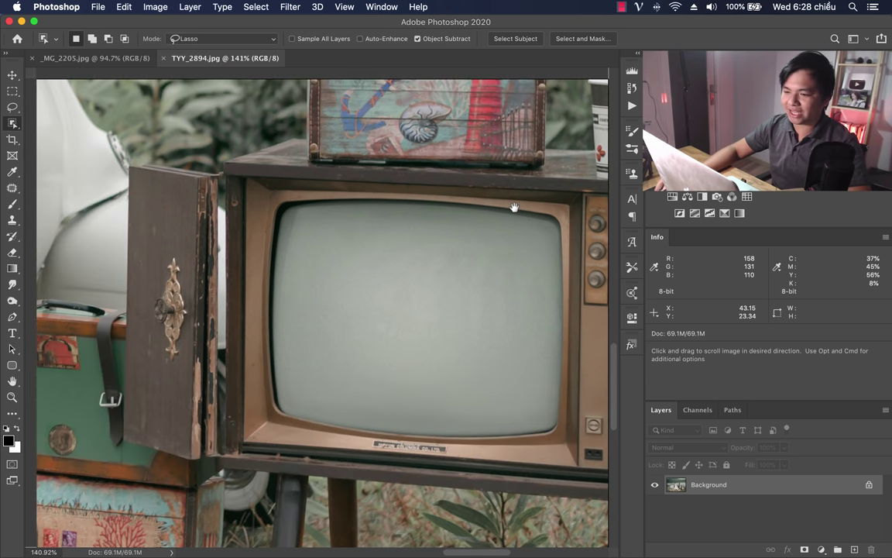
mouse_move(233, 233)
left_mouse_down()
mouse_move(433, 232)
mouse_move(252, 211)
mouse_move(366, 323)
left_mouse_up()
key("z")
left_click(13, 123)
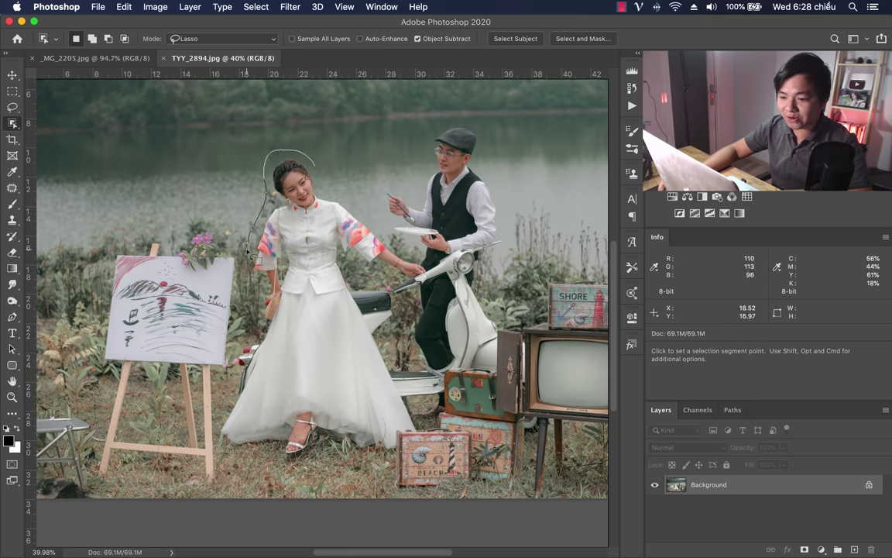
left_click_drag(248, 252, 221, 419)
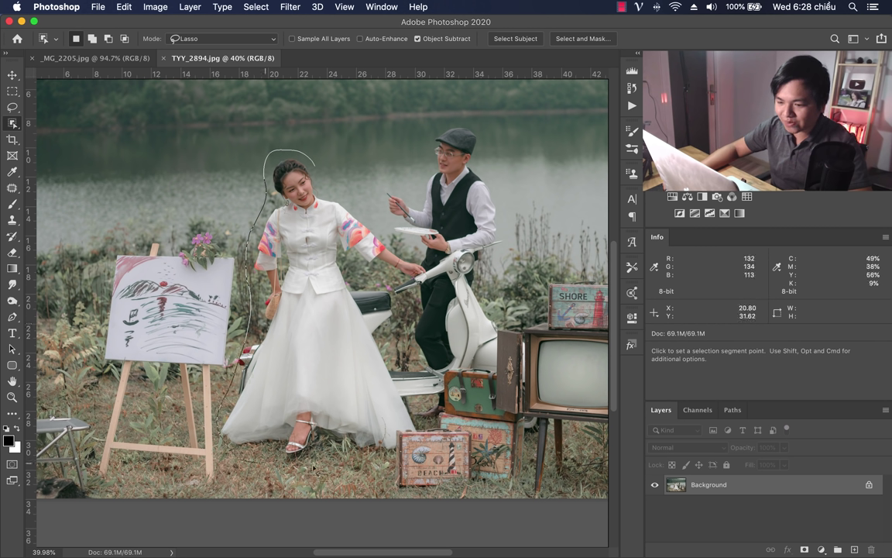
mouse_move(364, 464)
left_mouse_down()
mouse_move(392, 293)
mouse_move(380, 239)
mouse_move(333, 190)
left_mouse_up()
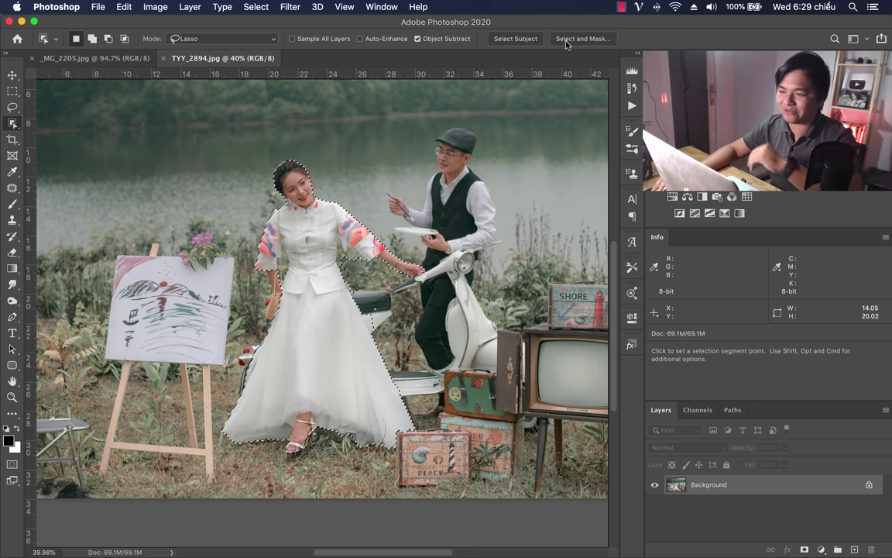
key("super+d")
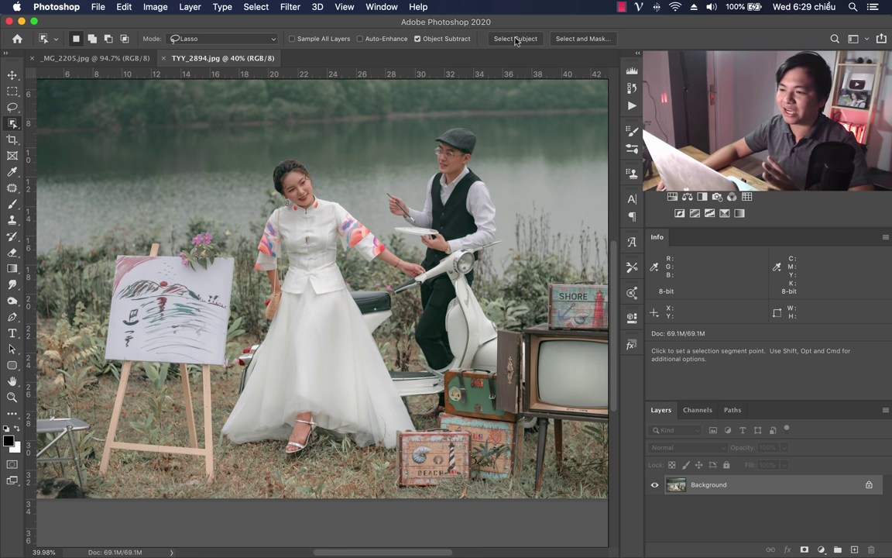
left_click_drag(457, 126, 431, 144)
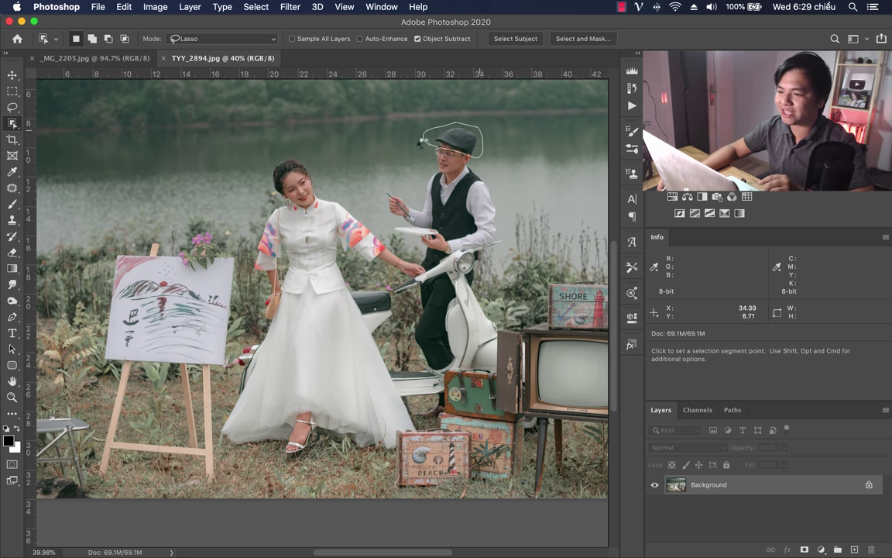
key("super+d")
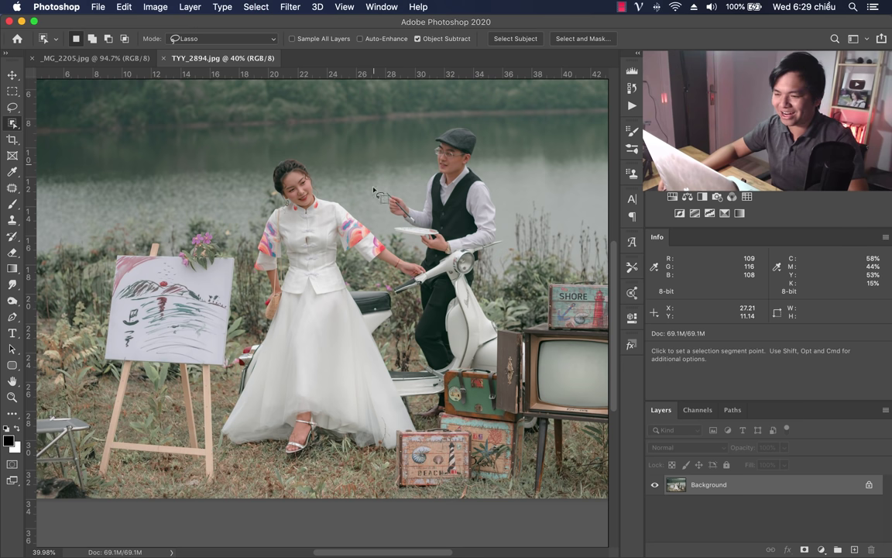
key("z")
left_click_drag(358, 197, 298, 224)
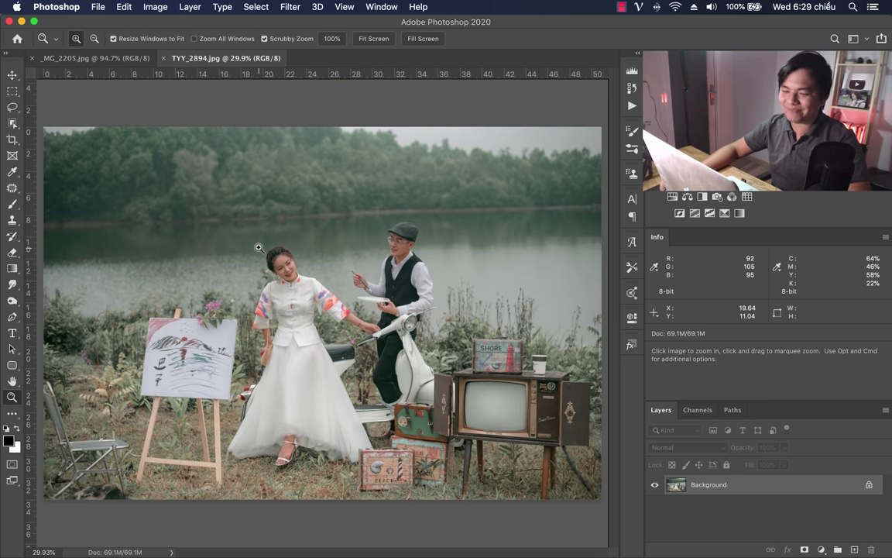
left_click_drag(406, 231, 500, 232)
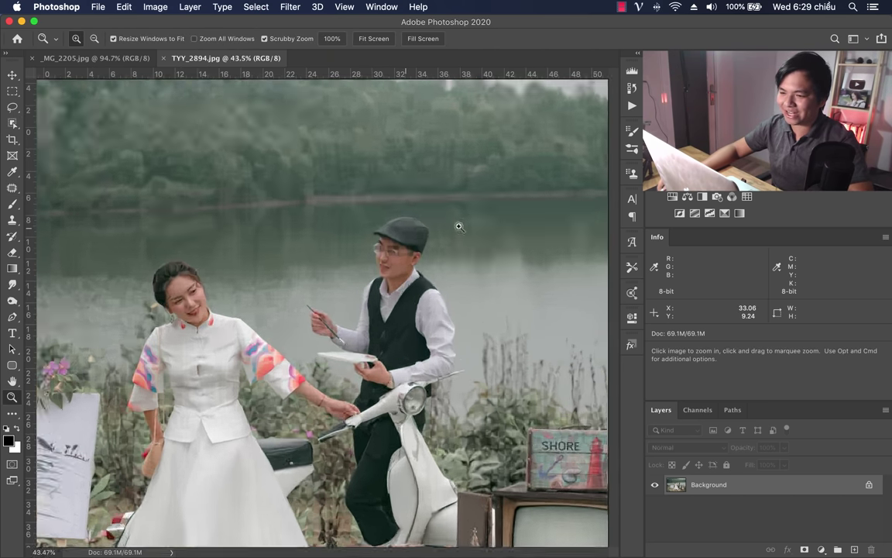
left_click(396, 217)
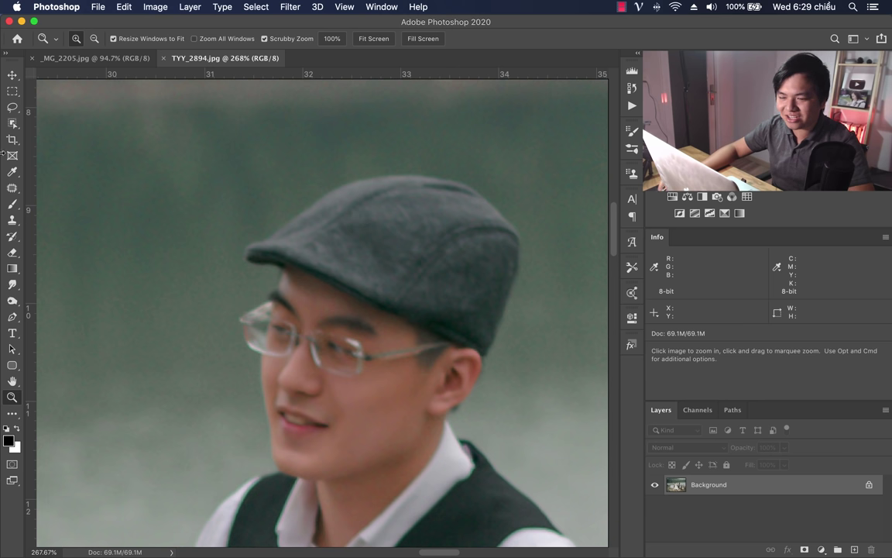
left_click(14, 123)
mouse_move(270, 194)
left_mouse_down()
mouse_move(229, 259)
mouse_move(380, 328)
left_mouse_up()
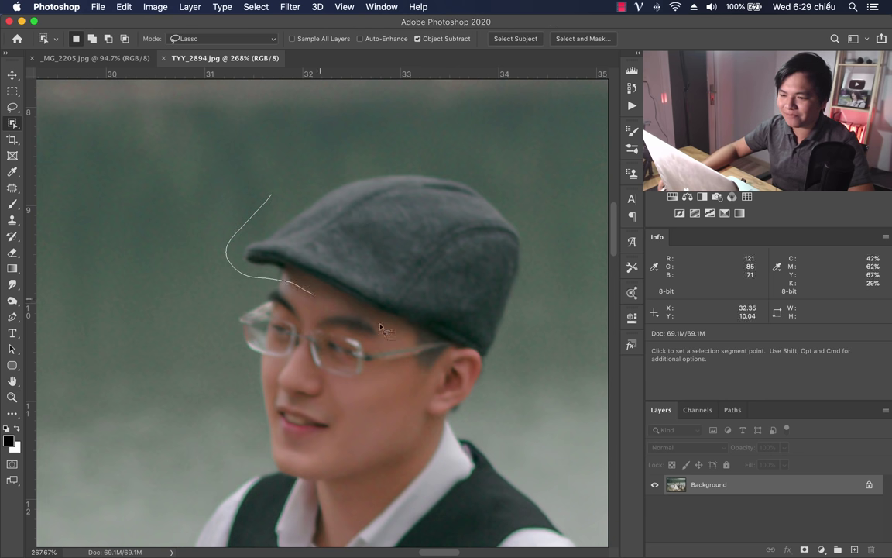
mouse_move(488, 369)
left_mouse_down()
mouse_move(530, 243)
mouse_move(434, 169)
mouse_move(326, 183)
left_mouse_up()
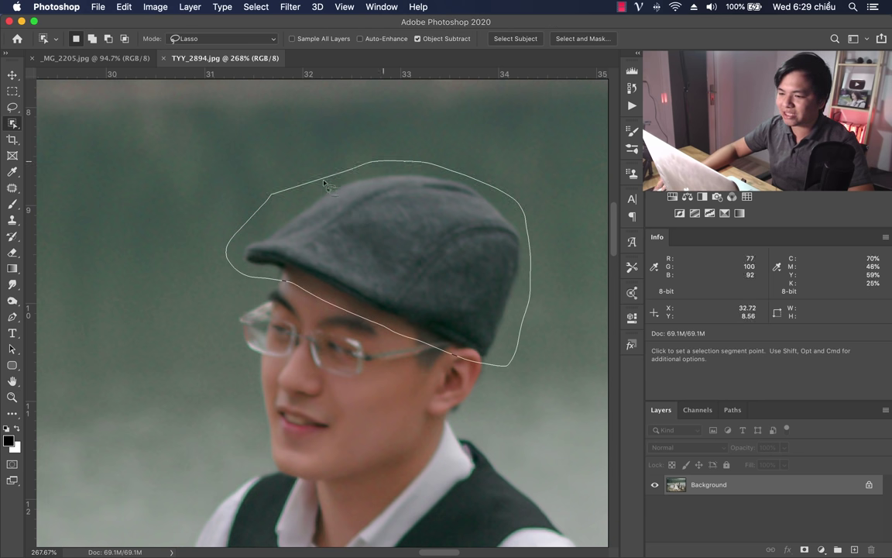
left_click_drag(251, 238, 252, 236)
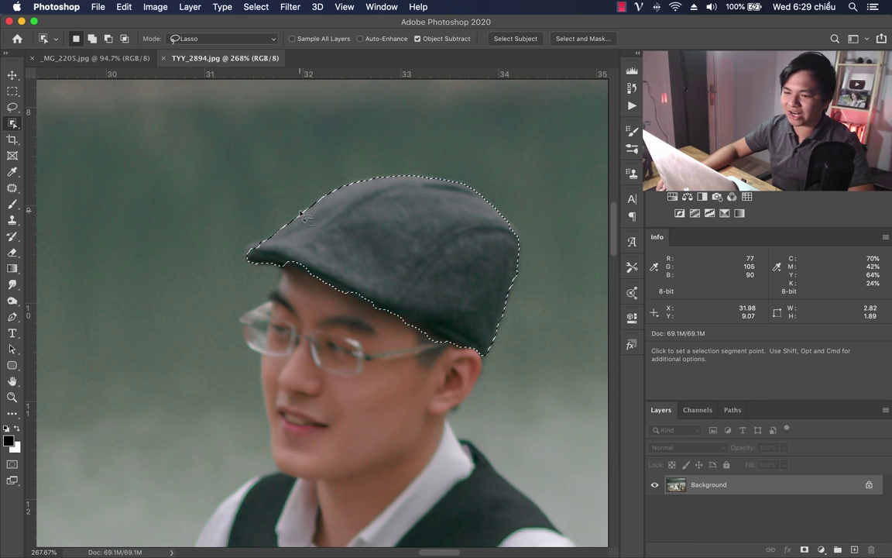
key("ctrl+d")
key("z")
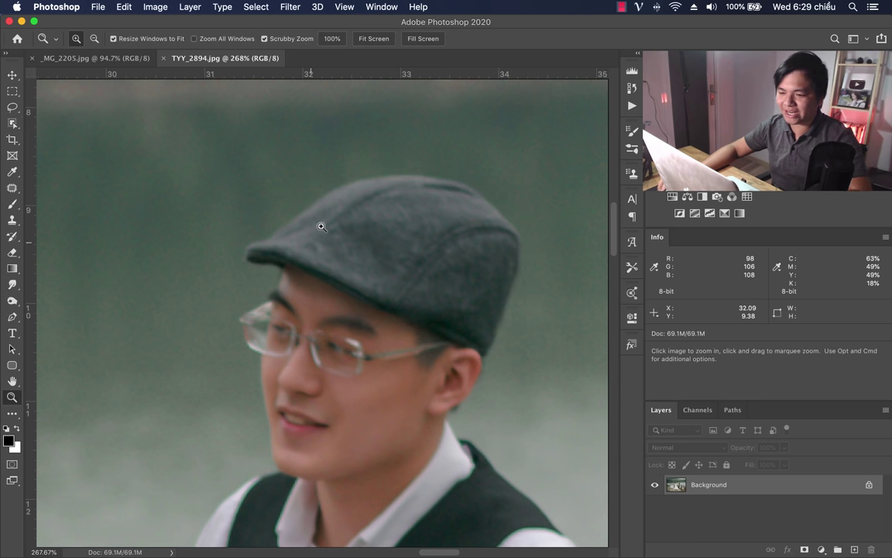
mouse_move(319, 224)
left_mouse_down()
mouse_move(219, 262)
mouse_move(60, 103)
left_mouse_up()
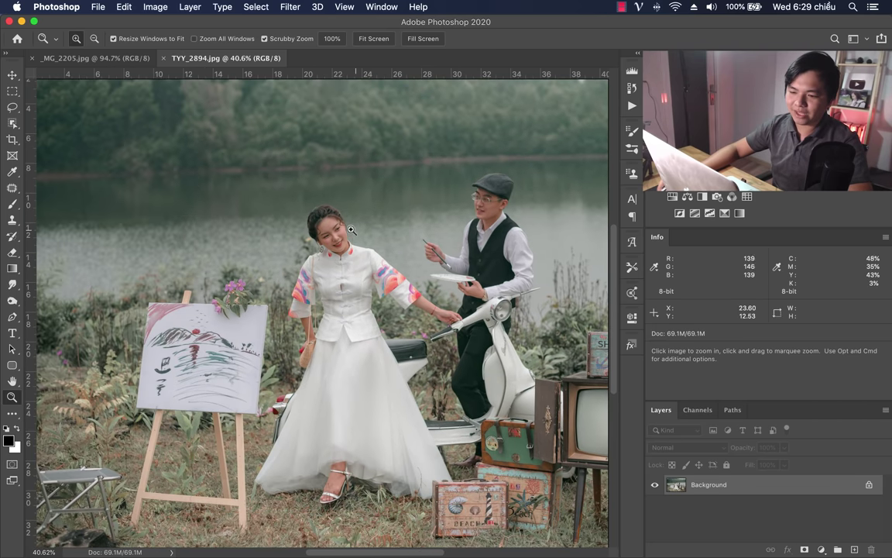
left_click(13, 123)
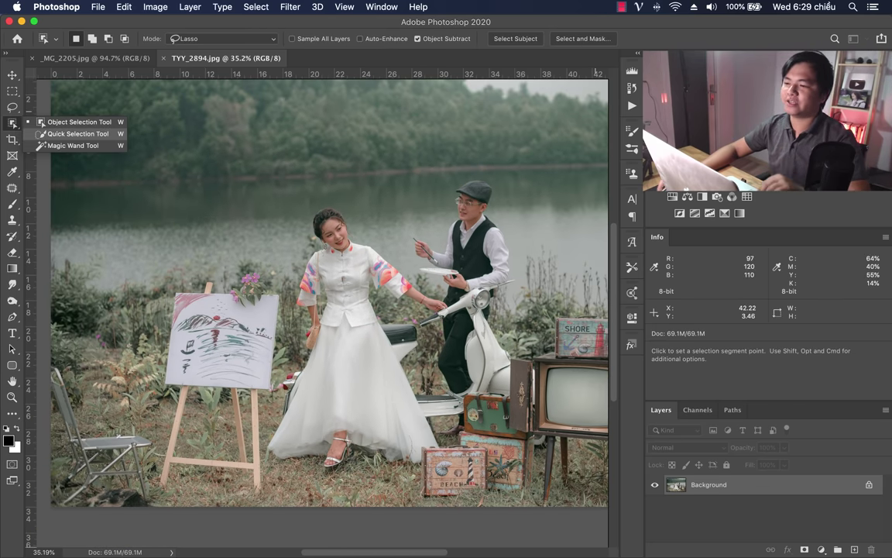
left_click(77, 121)
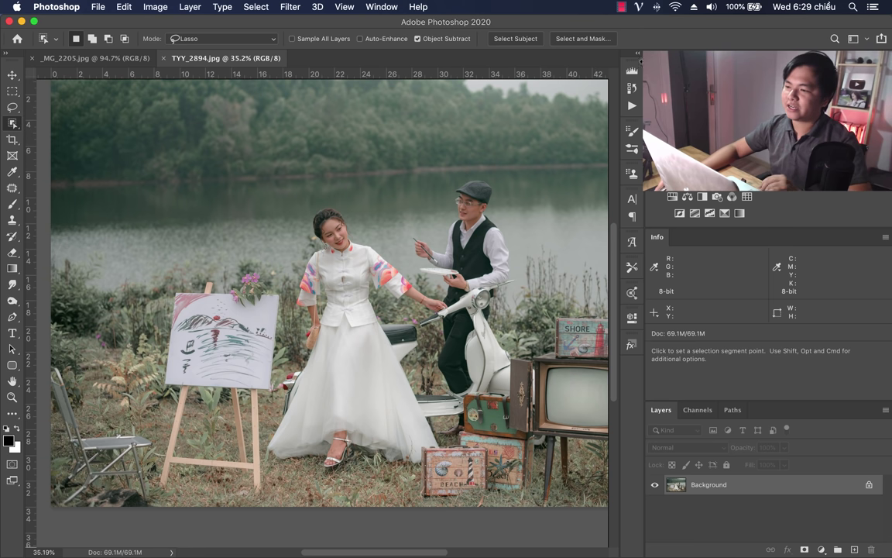
left_click(633, 319)
scroll(609, 372, "down", 5)
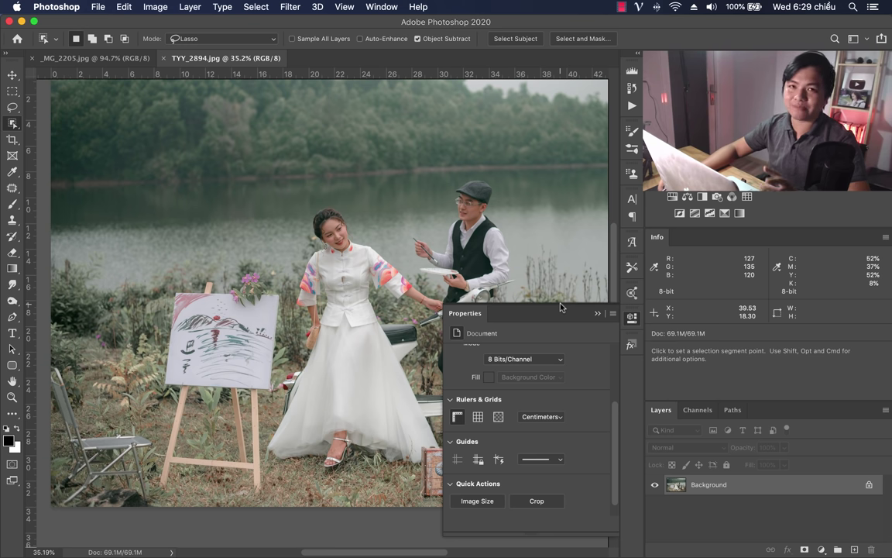
scroll(569, 422, "down", 2)
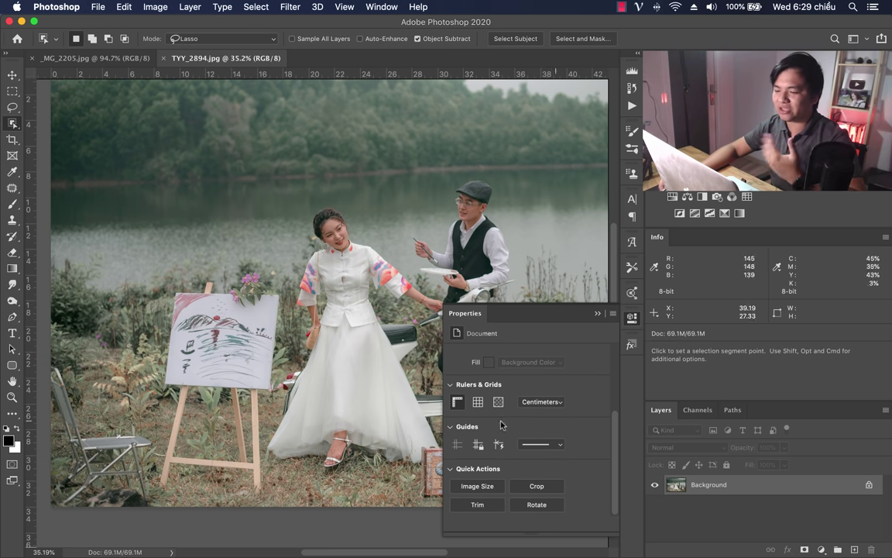
left_click(451, 385)
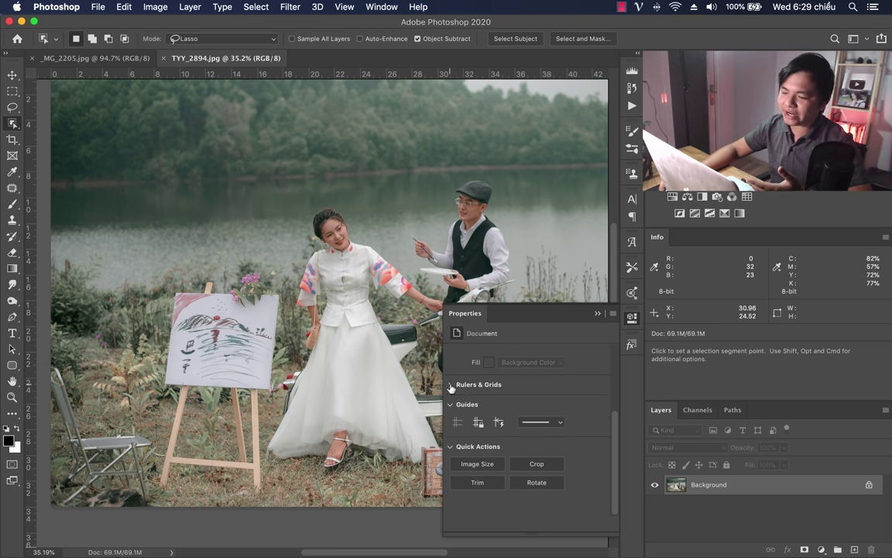
left_click(449, 384)
left_click(457, 401)
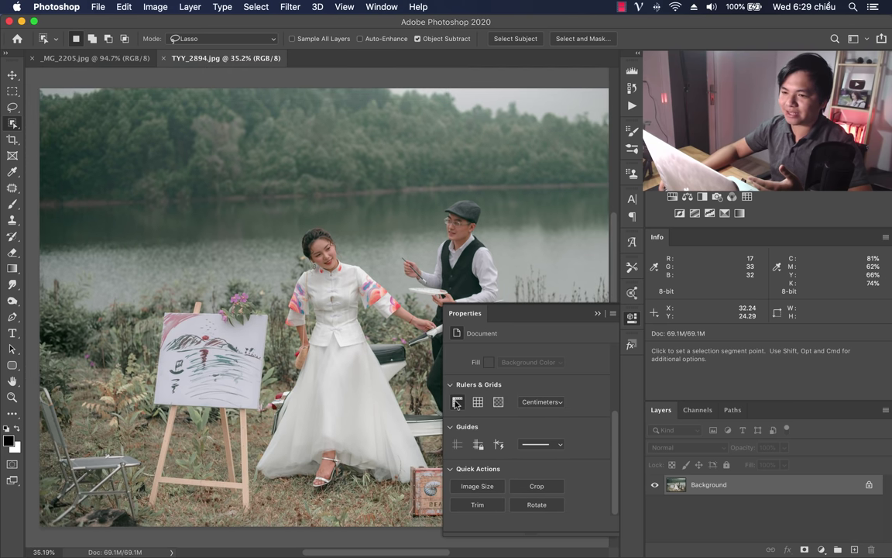
left_click(457, 402)
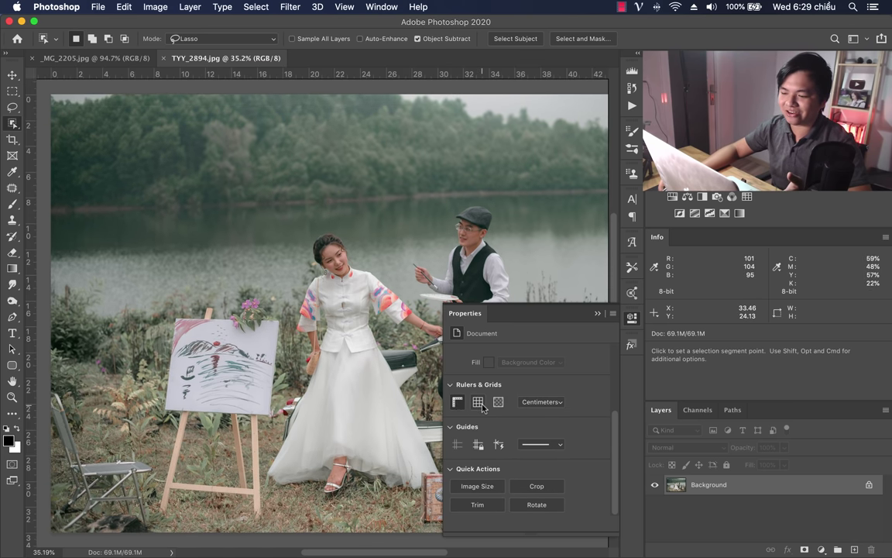
left_click(478, 403)
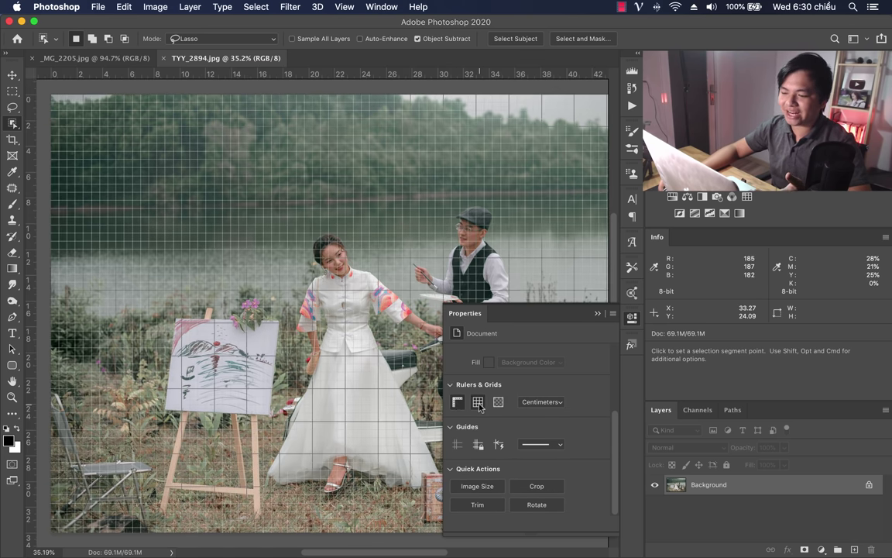
left_click(478, 403)
left_click(499, 402)
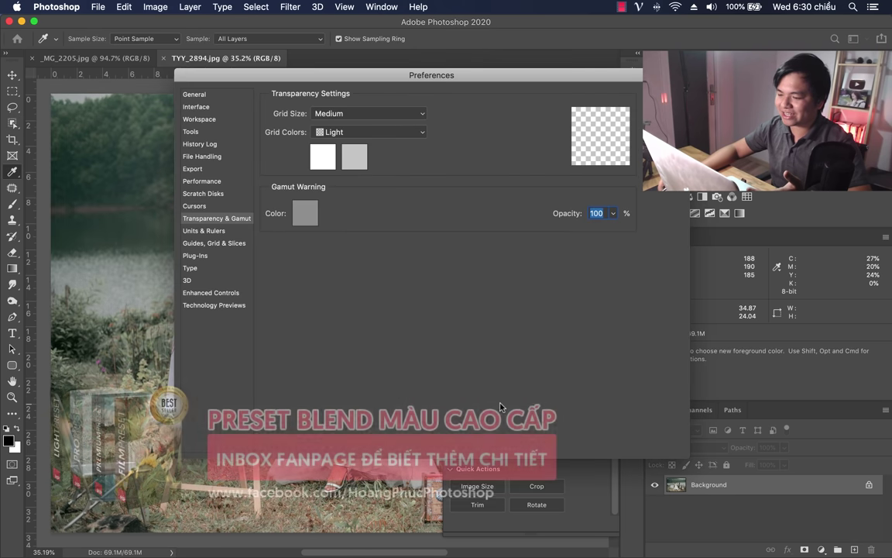
key("Escape")
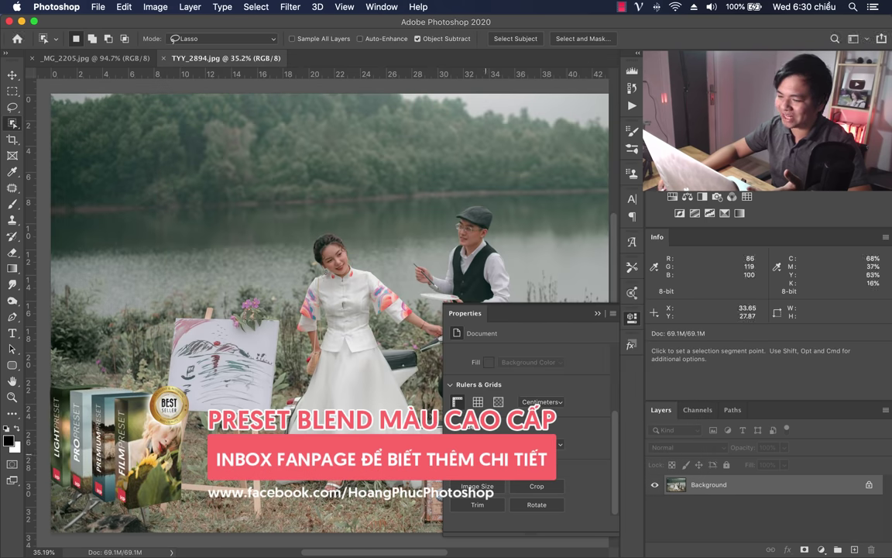
Cancel the Image Size dialog unchanged and browse the Image menu.
left_click(502, 487)
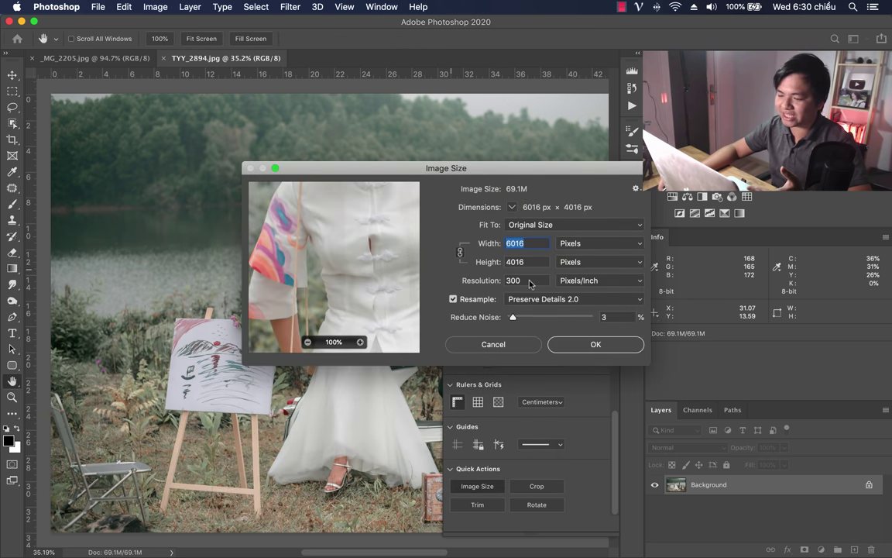
left_click(495, 346)
left_click(122, 6)
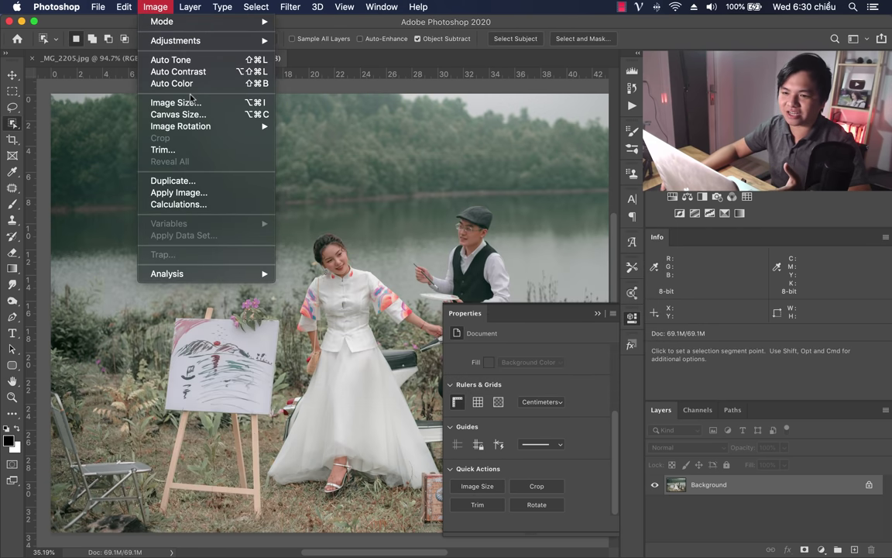
left_click(649, 335)
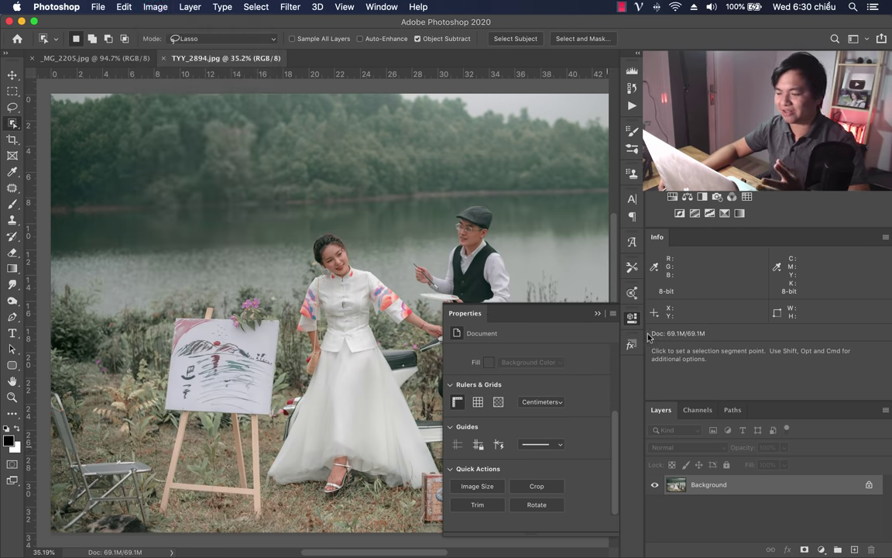
Reopen Properties via Window > Properties, close it, and zoom out to the whole photo.
left_click(633, 318)
left_click(633, 318)
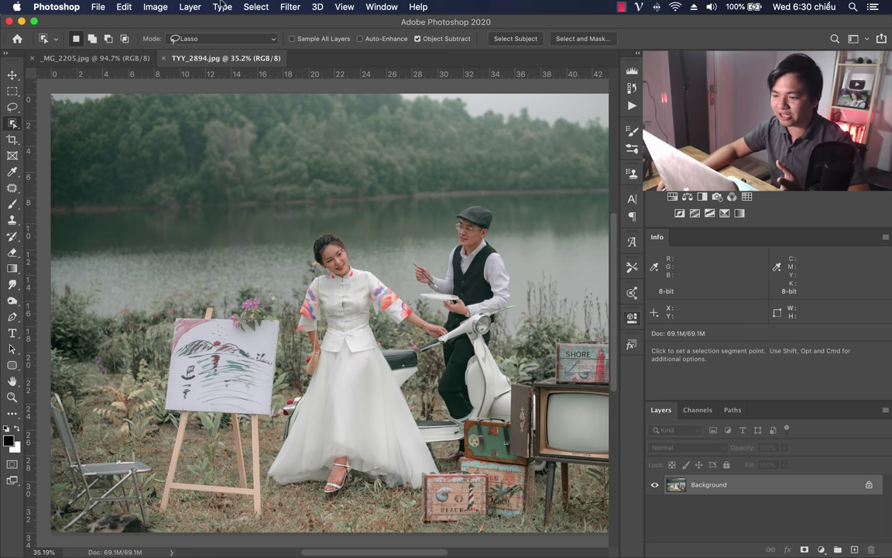
left_click(382, 7)
mouse_move(397, 65)
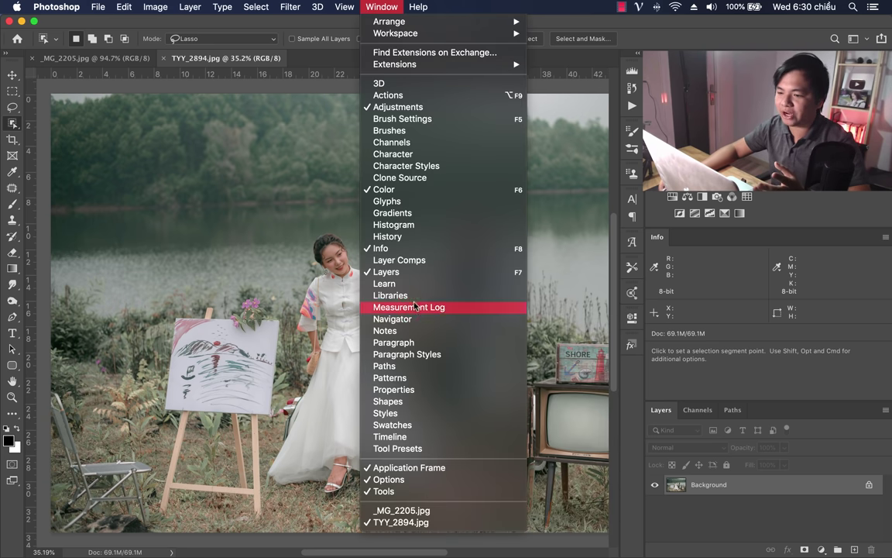
left_click(419, 391)
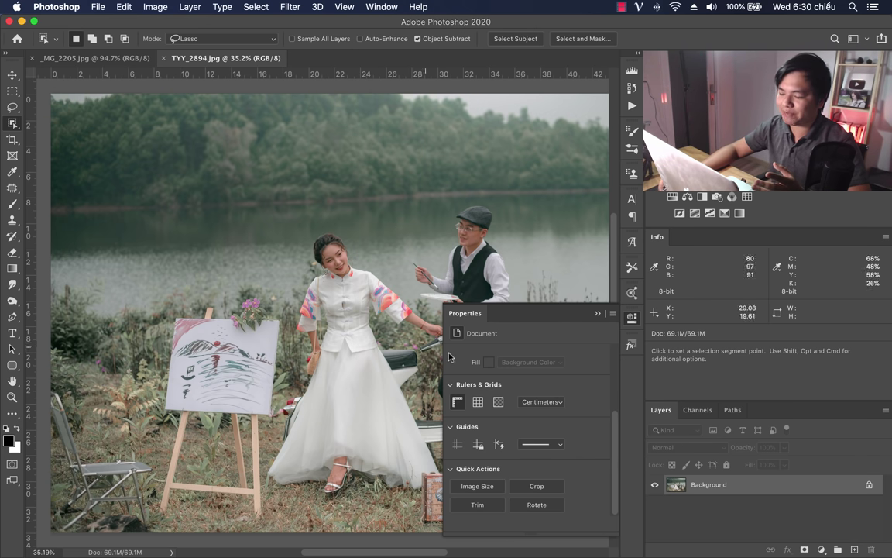
left_click(598, 313)
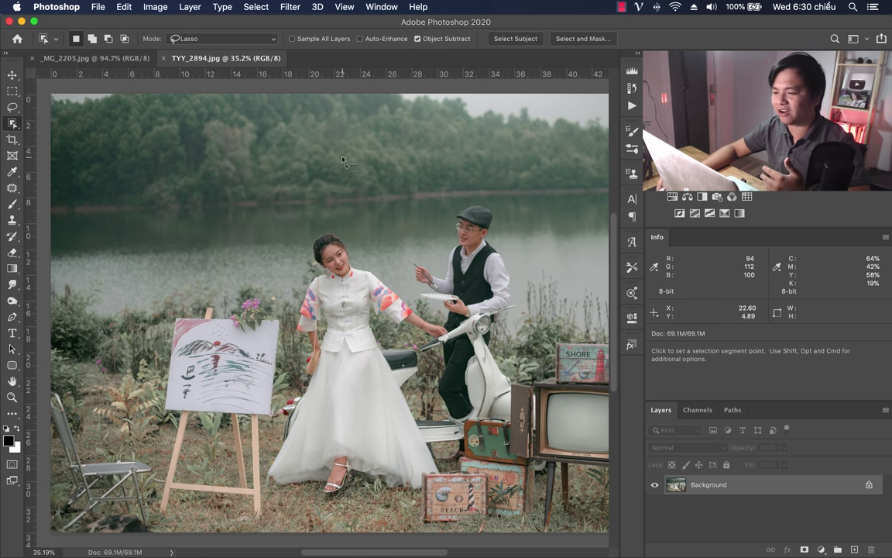
key("z")
left_click(318, 175, "alt")
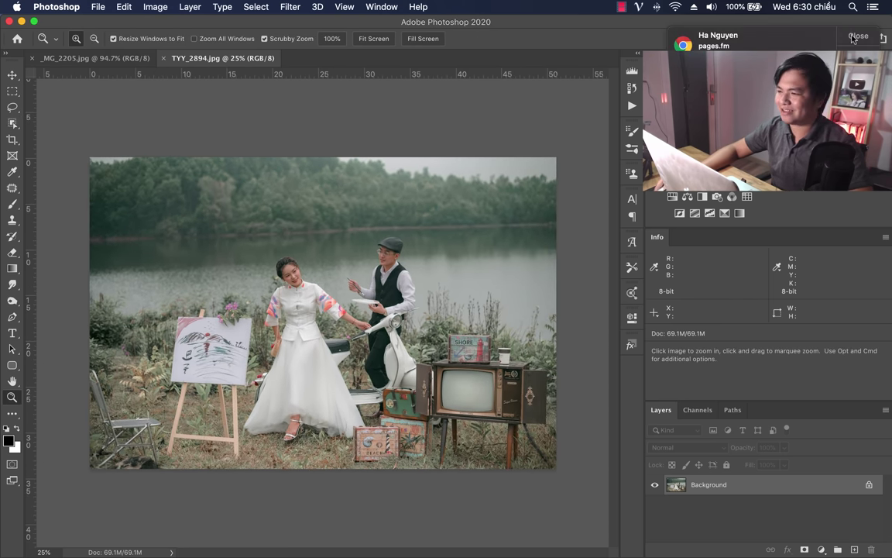
Dismiss the Chrome notification and bring the _MG_2205.jpg tab to front, zoomed out.
left_click(851, 38)
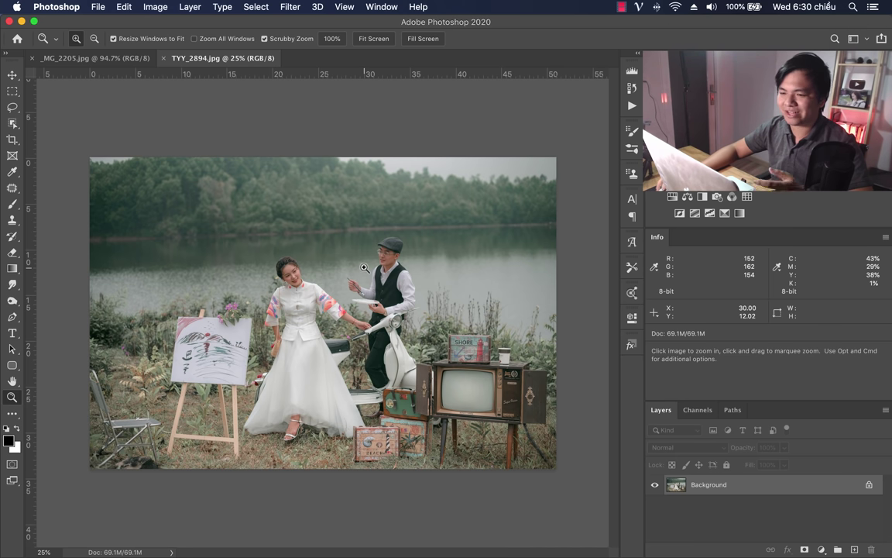
left_click(103, 59)
scroll(388, 261, "down", 2)
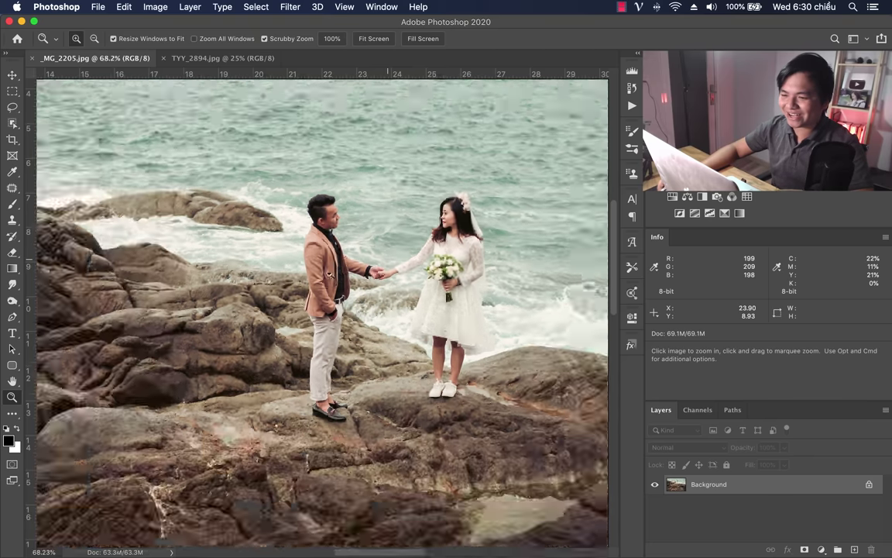
scroll(387, 265, "down", 5)
left_click(99, 7)
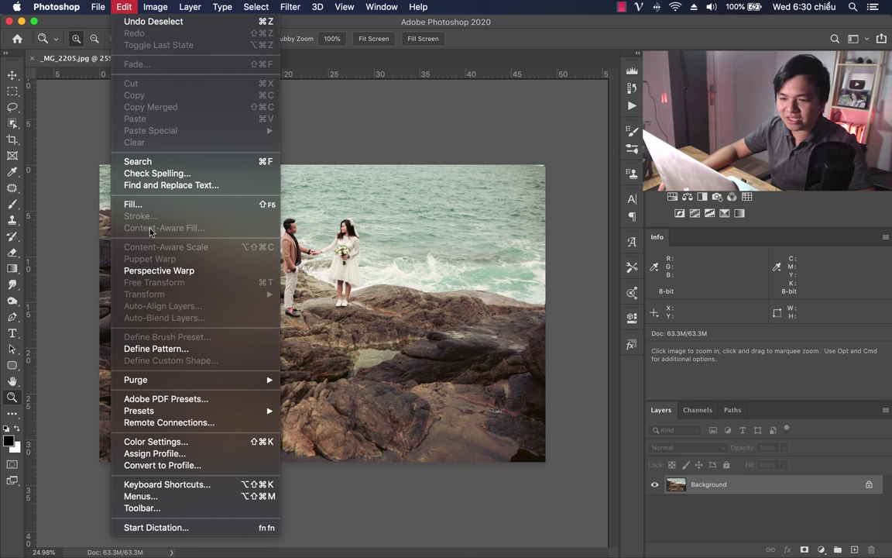
left_click(481, 98)
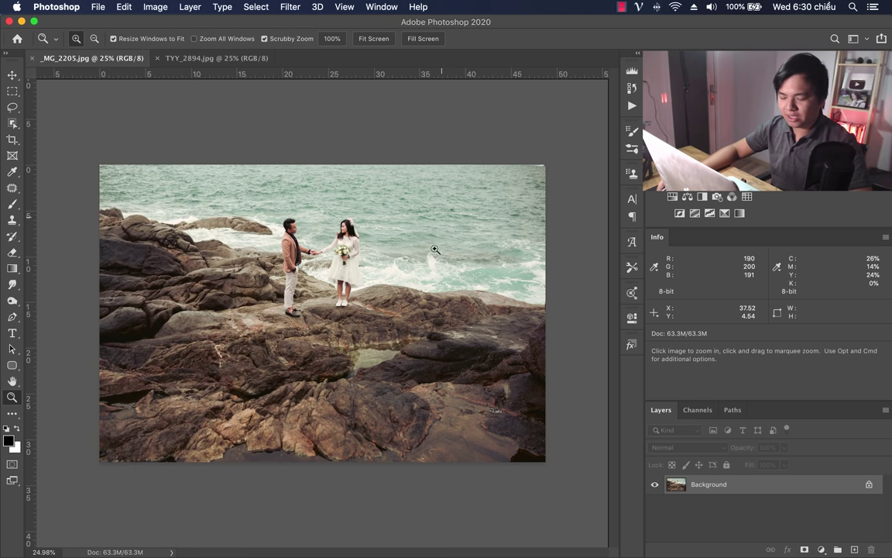
Crop outward to extend the canvas past the right edge, then zoom out to view it.
key("c")
left_click_drag(545, 313, 570, 309)
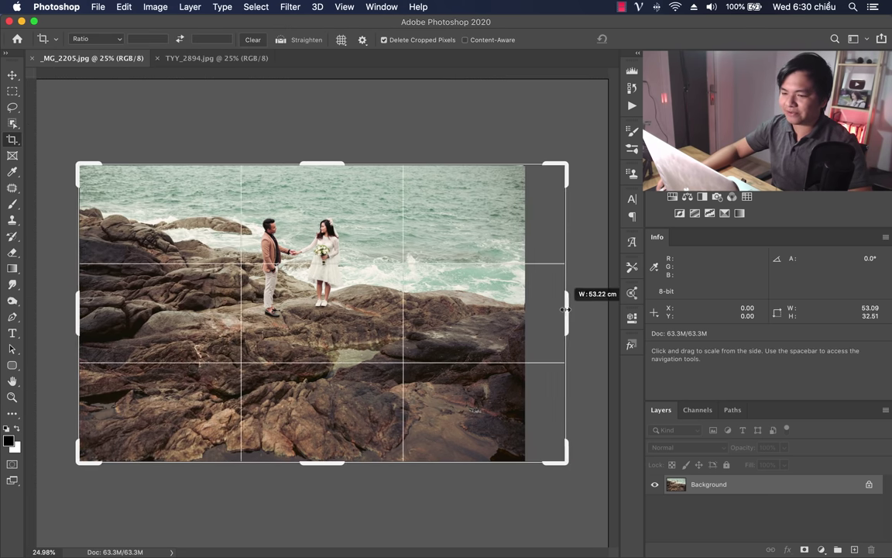
key("Return")
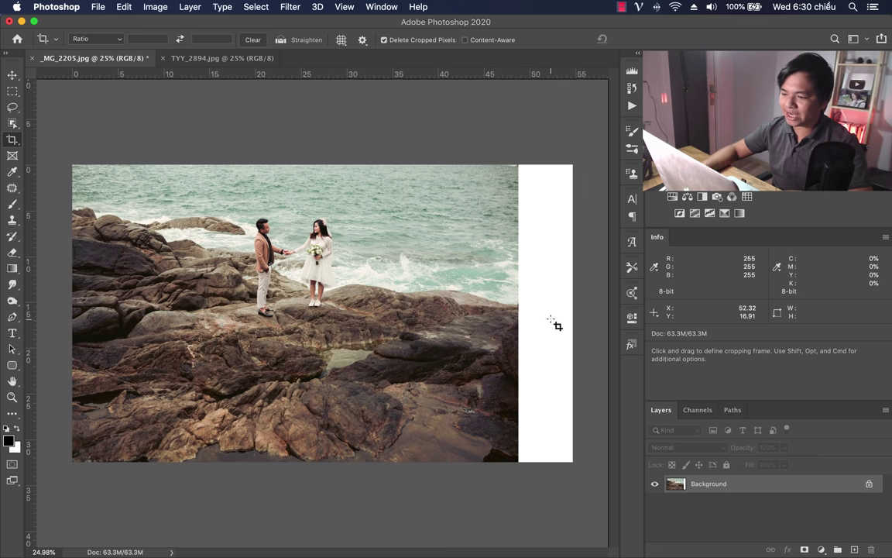
key("z")
left_click_drag(403, 300, 374, 309)
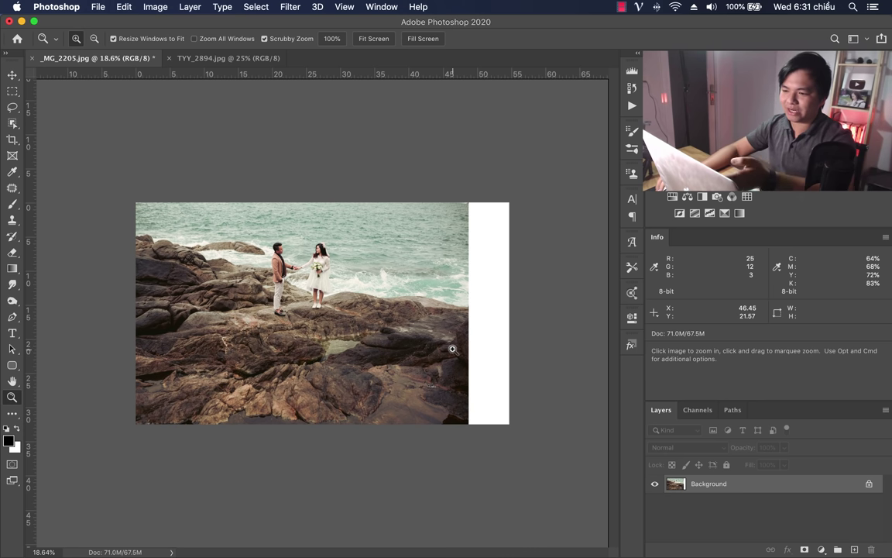
Zoom in on the couple and replace a trial bride marquee with a rectangle around the groom.
left_click(13, 93)
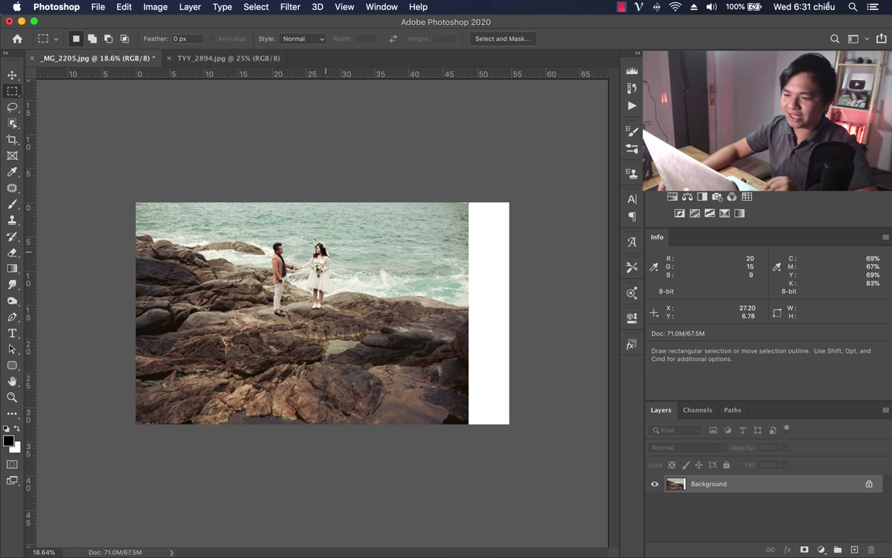
left_click_drag(295, 233, 343, 316)
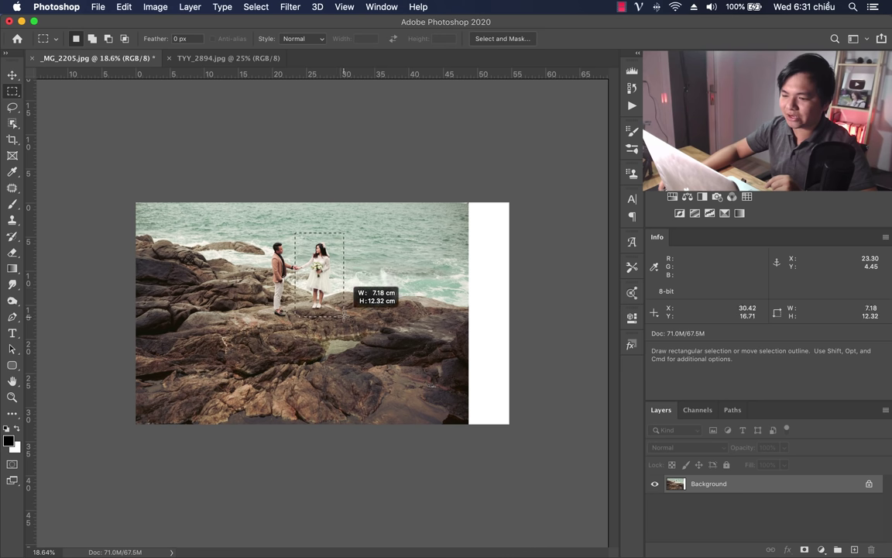
key("z")
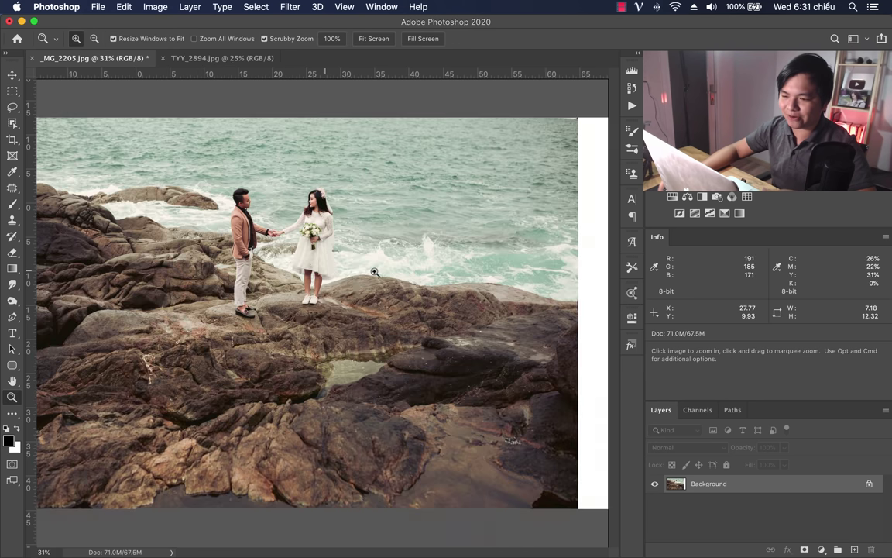
left_click(325, 269)
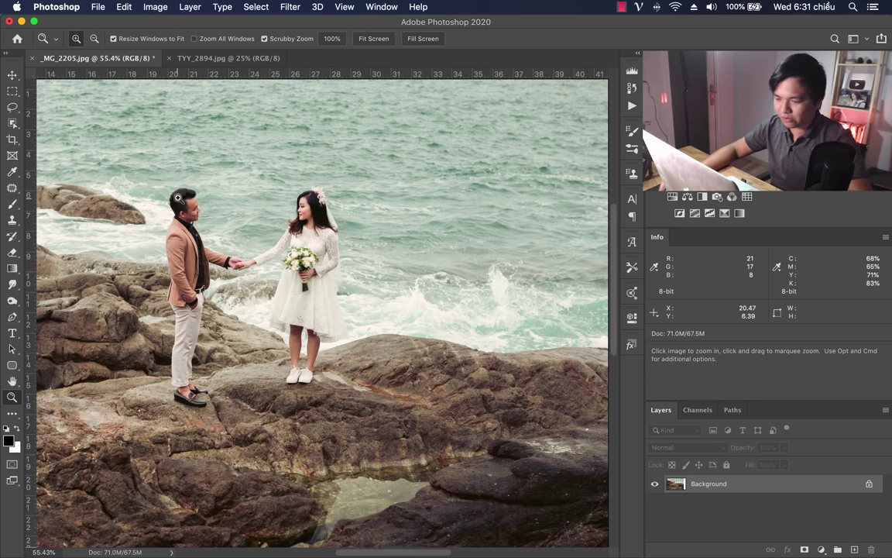
key("m")
left_click(155, 173)
left_click_drag(132, 163, 243, 418)
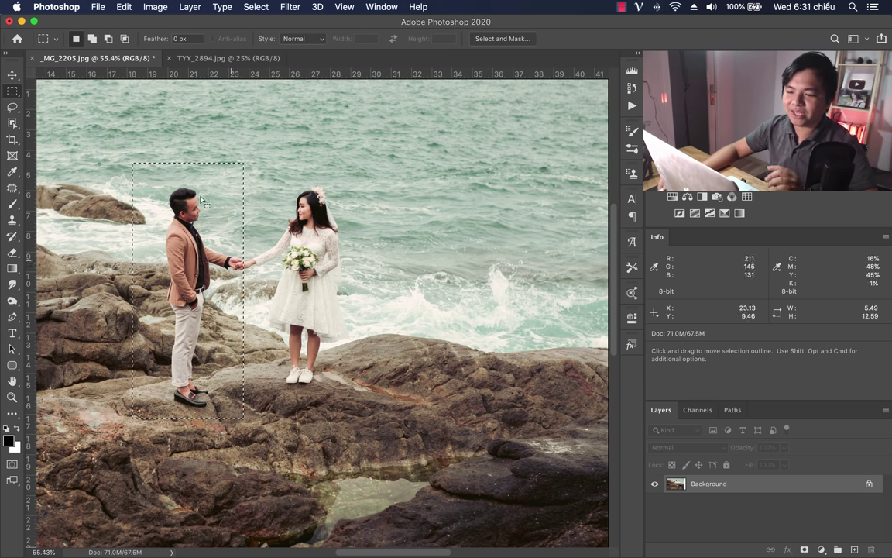
left_click(124, 7)
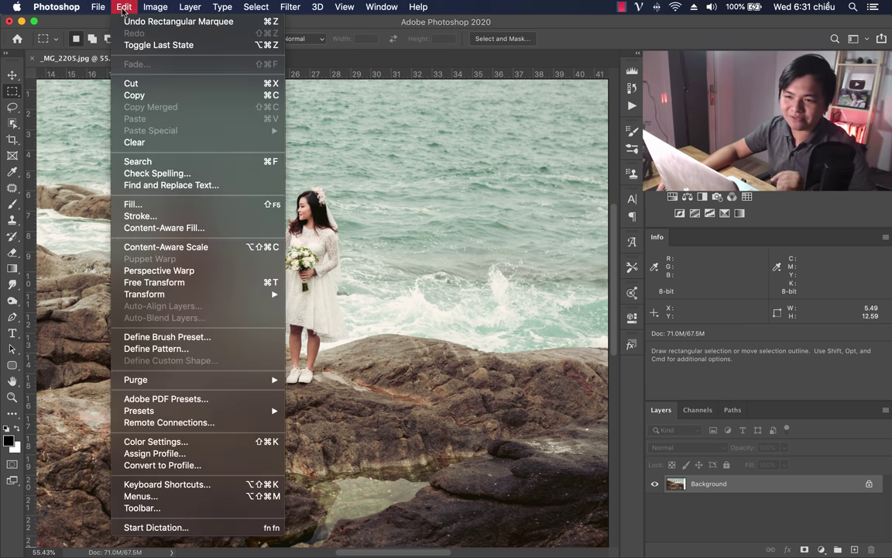
Start Content-Aware Fill on the groom selection with automatic sampling and scaled samples allowed.
left_click(191, 230)
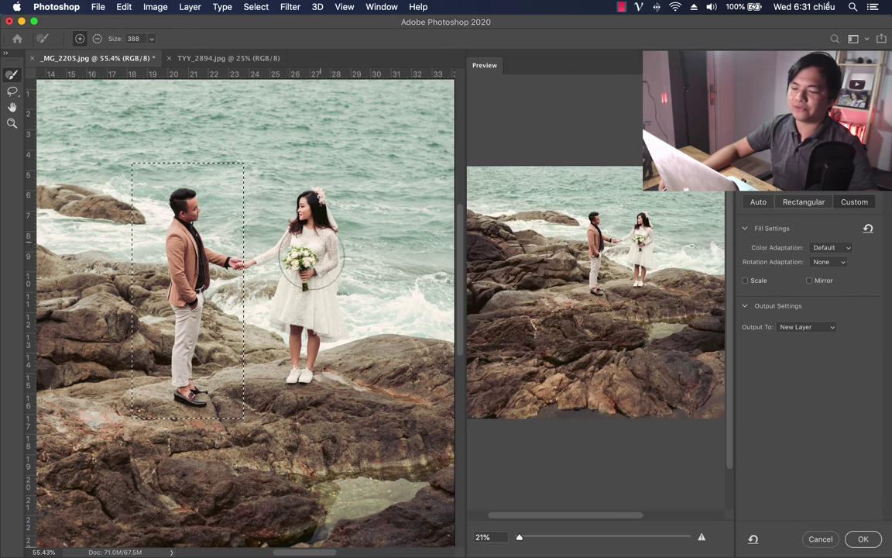
key("z")
scroll(285, 233, "down", 1)
scroll(285, 233, "down", 5)
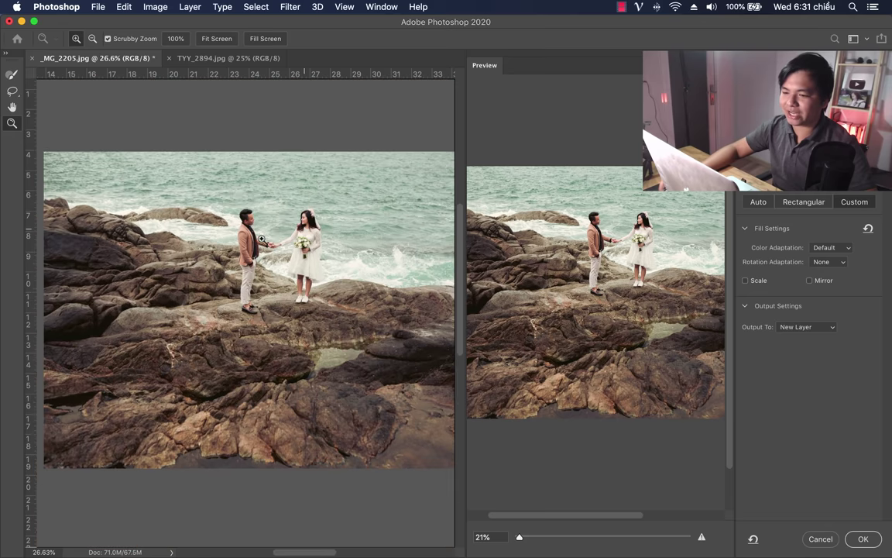
left_click(757, 203)
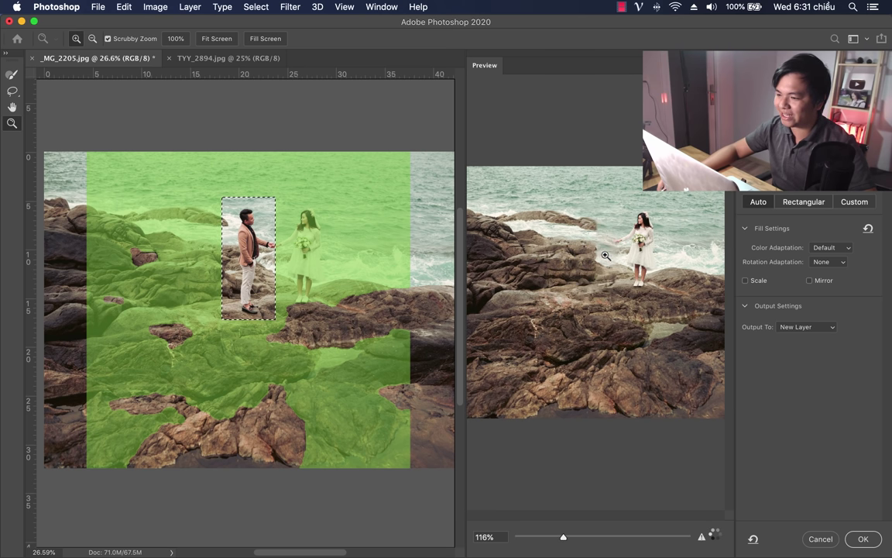
mouse_move(605, 255)
left_mouse_down()
mouse_move(632, 249)
mouse_move(616, 290)
left_mouse_up()
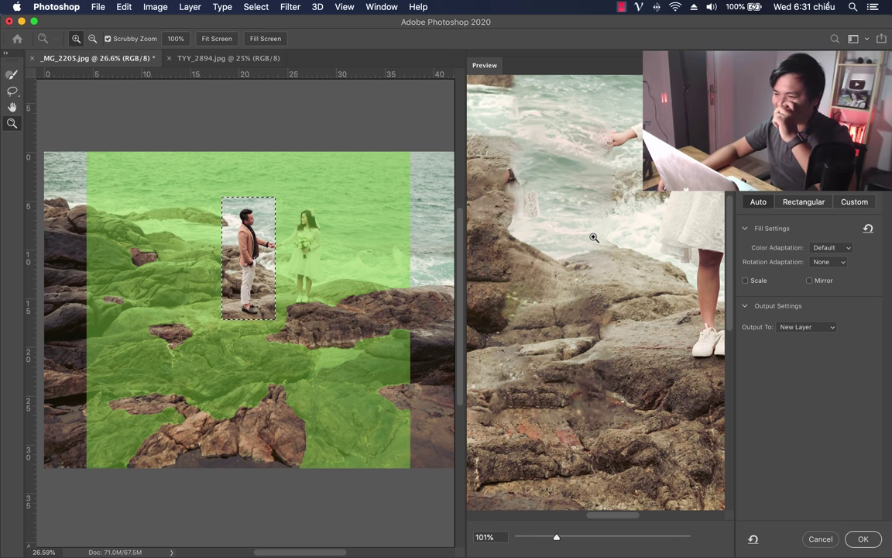
left_click(758, 280)
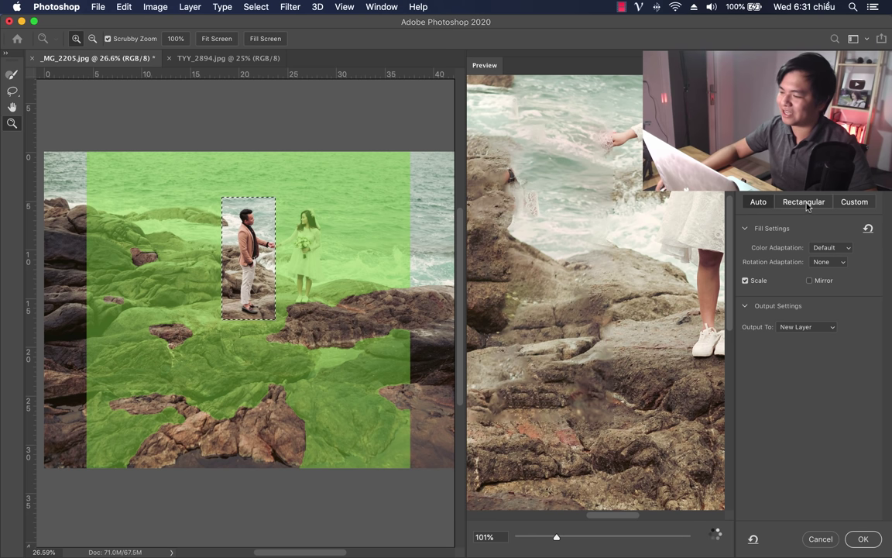
Zoom and pan the fill preview across the bride, then cancel with Esc without applying.
left_click(589, 227)
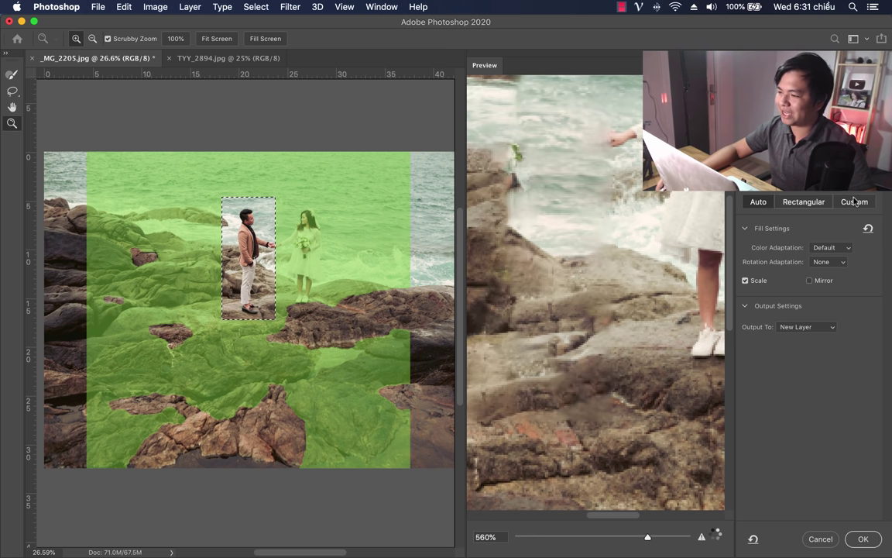
left_click(327, 263, "alt")
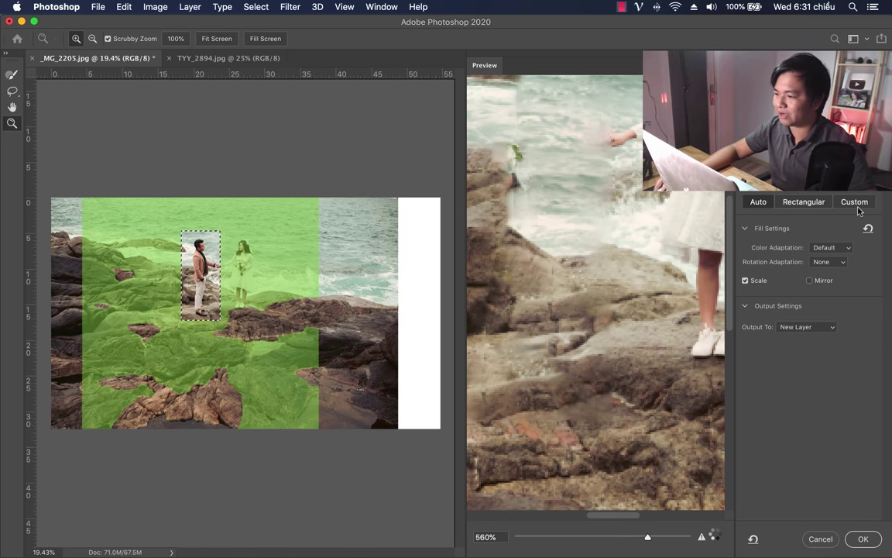
left_click_drag(582, 249, 604, 520)
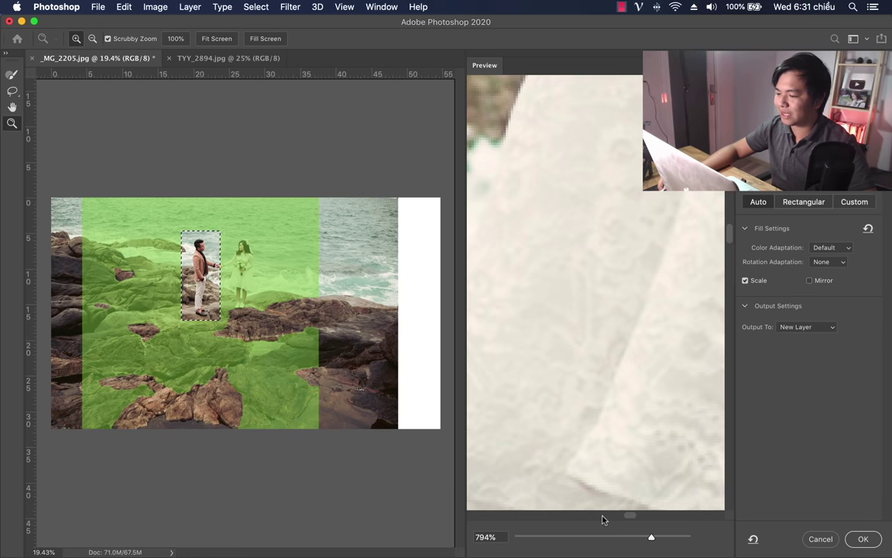
left_click(562, 248, "alt")
left_click(564, 250, "alt")
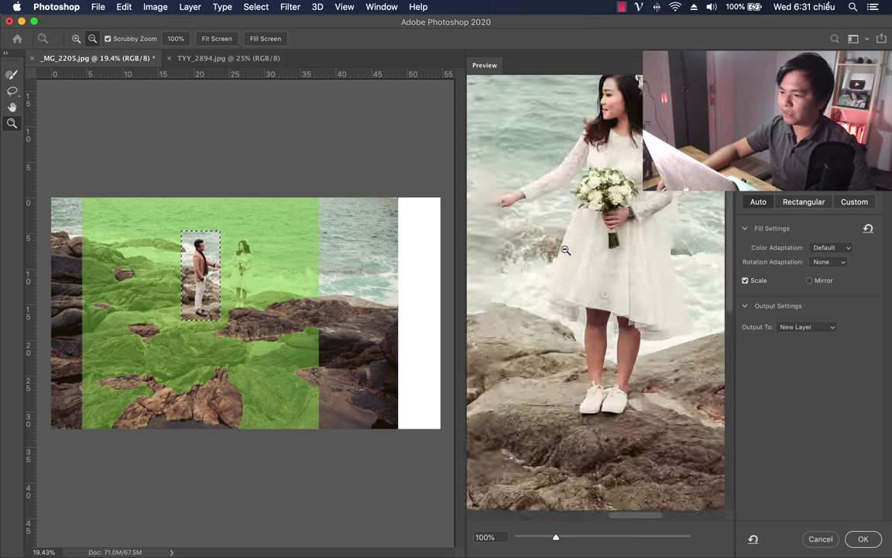
left_click_drag(536, 280, 650, 246)
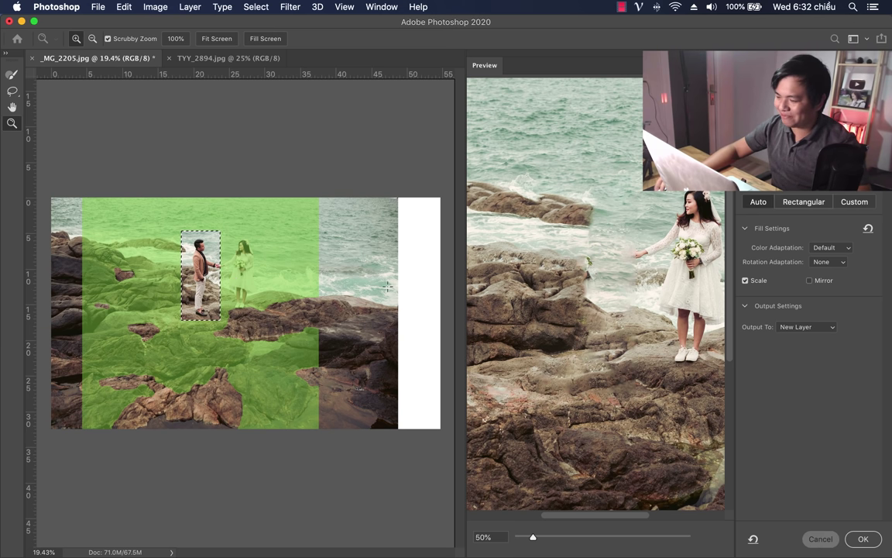
key("Escape")
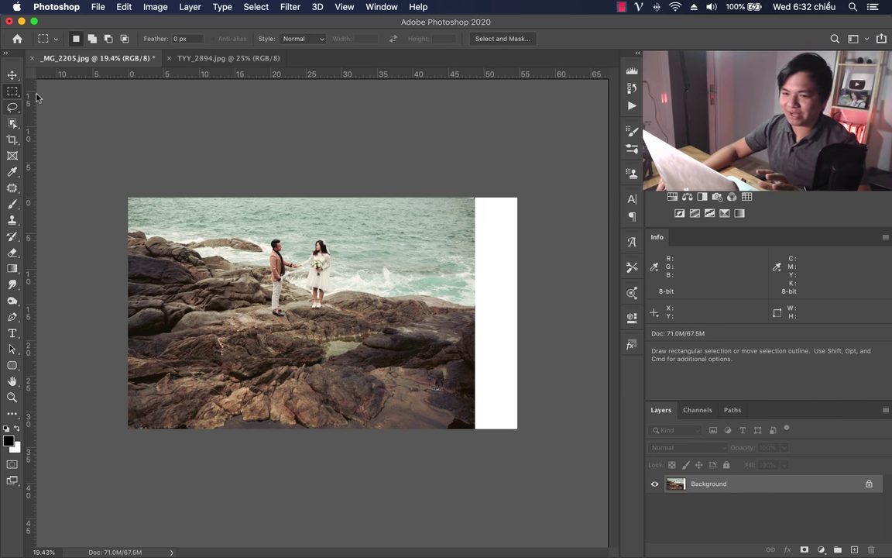
Marquee the blank white strip at the photo's right edge and launch Content-Aware Fill on it.
mouse_move(454, 188)
left_mouse_down()
mouse_move(495, 364)
mouse_move(534, 430)
left_mouse_up()
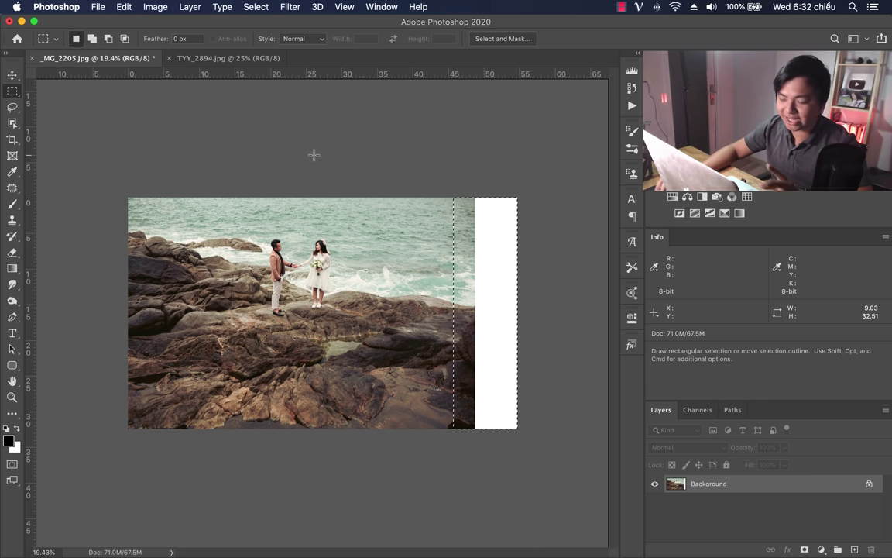
left_click(124, 7)
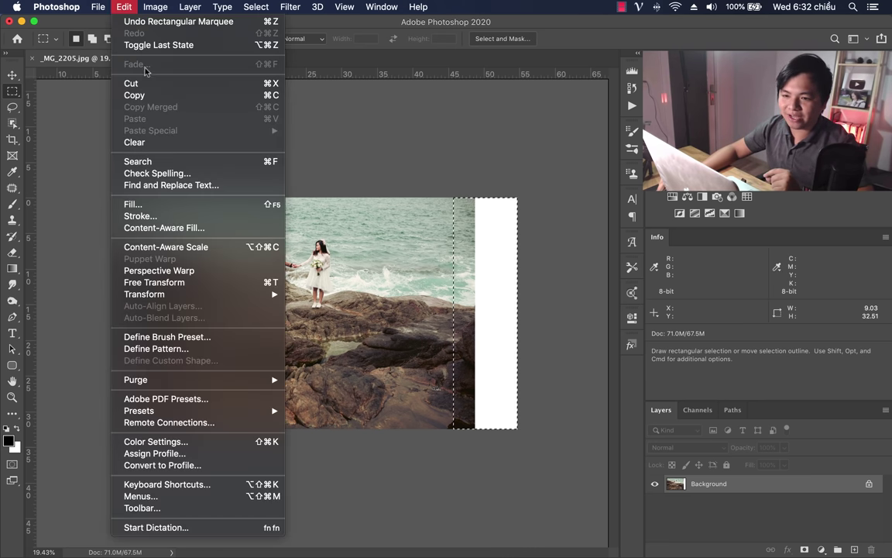
left_click(175, 227)
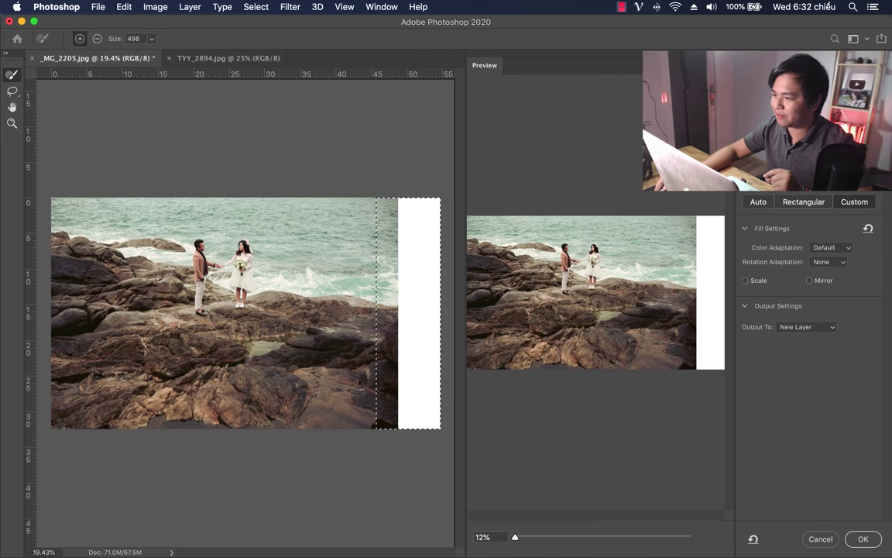
Paint and erase trial sampling areas over the sea, rocks and a vertical strip, then cancel.
mouse_move(346, 253)
left_mouse_down()
mouse_move(310, 271)
mouse_move(349, 256)
left_mouse_up()
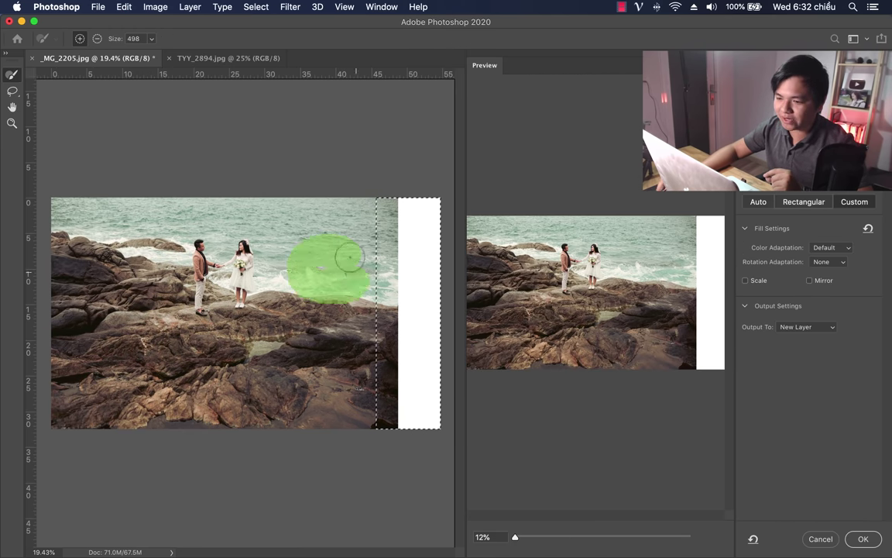
mouse_move(319, 294)
left_mouse_down()
mouse_move(325, 426)
mouse_move(357, 276)
left_mouse_up()
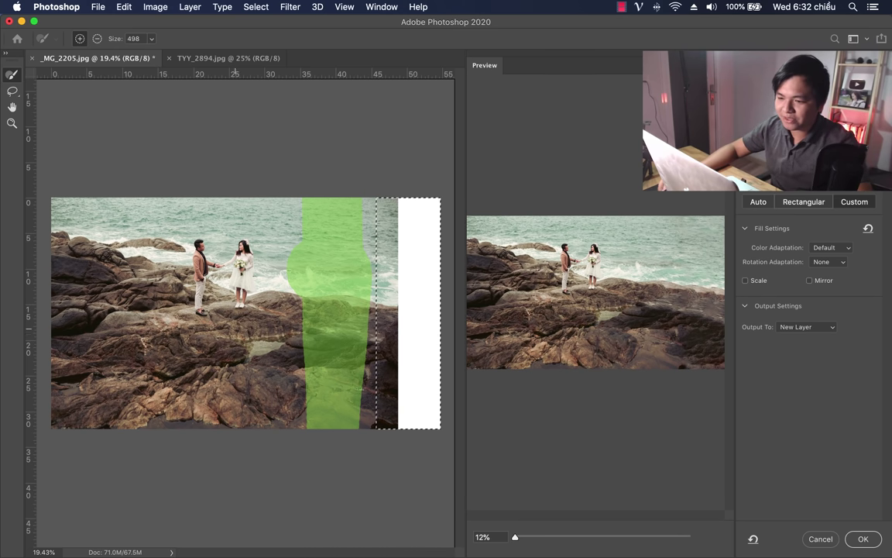
mouse_move(342, 233)
left_mouse_down()
mouse_move(271, 214)
mouse_move(319, 424)
mouse_move(355, 353)
left_mouse_up()
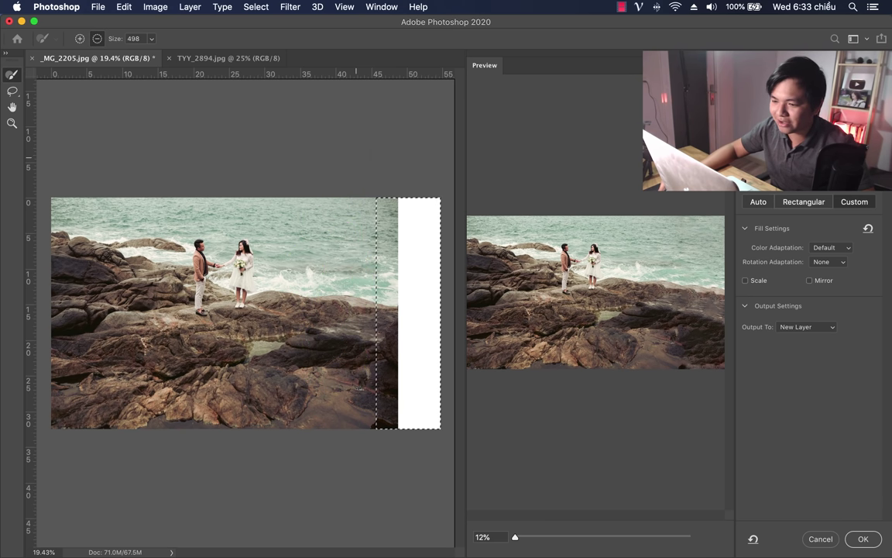
mouse_move(241, 236)
left_mouse_down()
mouse_move(237, 326)
mouse_move(232, 217)
mouse_move(242, 410)
left_mouse_up()
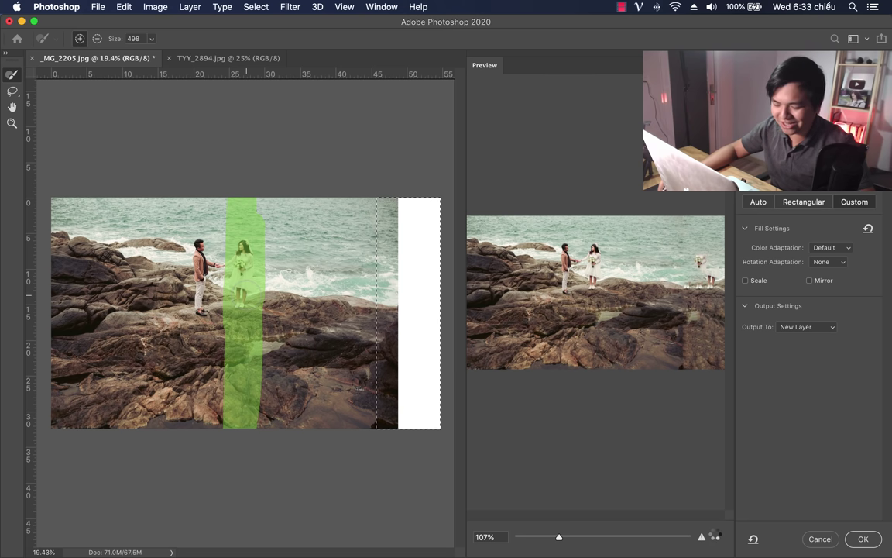
left_click_drag(235, 200, 235, 426)
left_click_drag(269, 163, 260, 463)
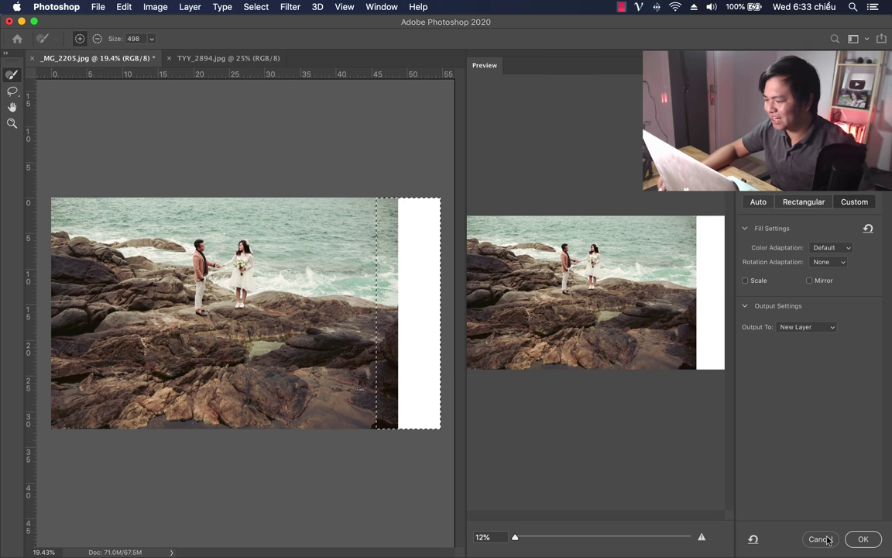
key("Escape")
key("z")
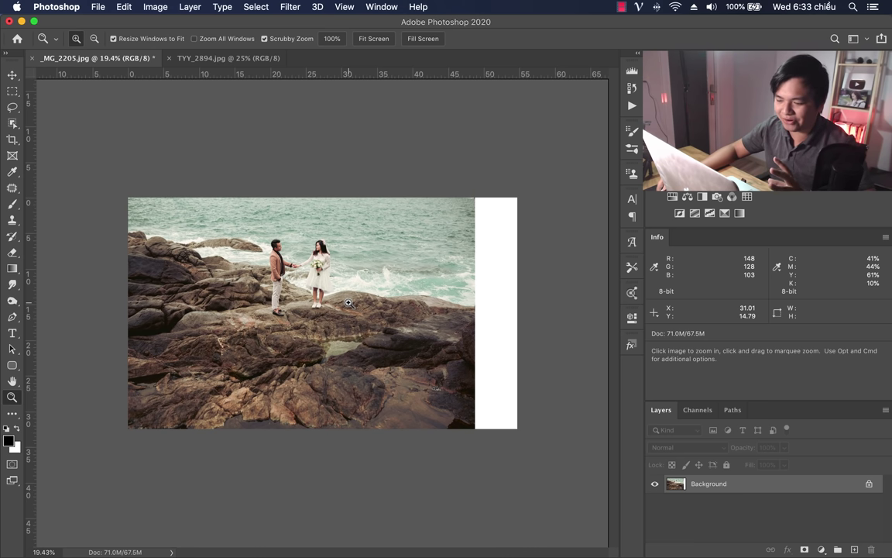
Check the Edit menu and dismiss it without choosing any command.
left_click(124, 7)
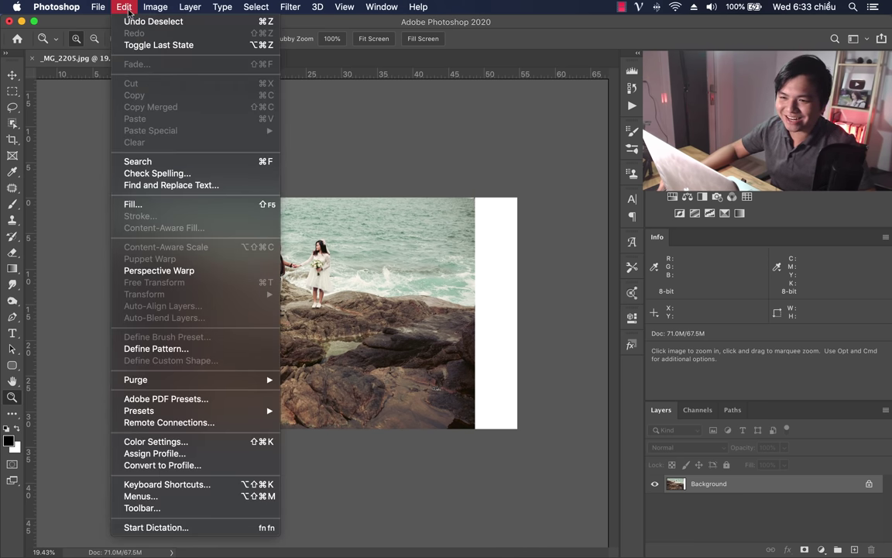
left_click(494, 45)
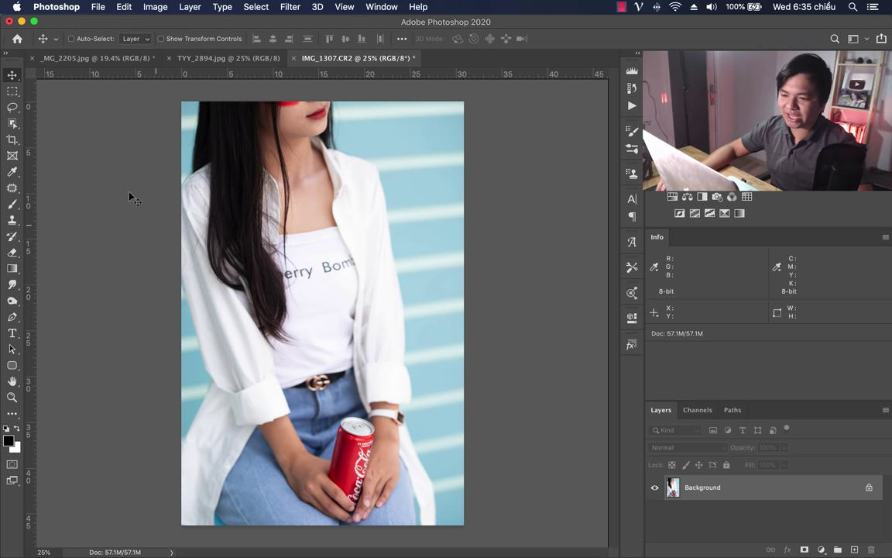
Outline the Coca-Cola can with the Object Selection tool and copy it to a new layer.
left_click(12, 123)
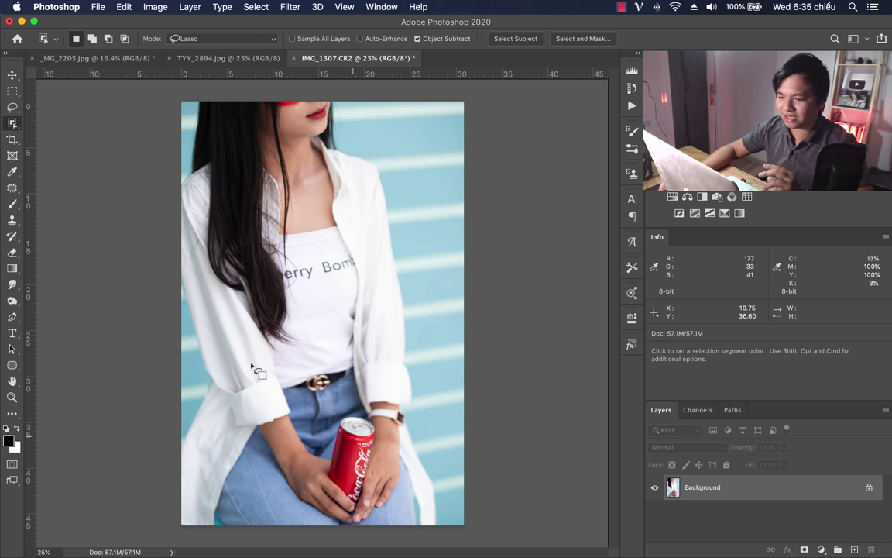
right_click(17, 122)
left_click(54, 118)
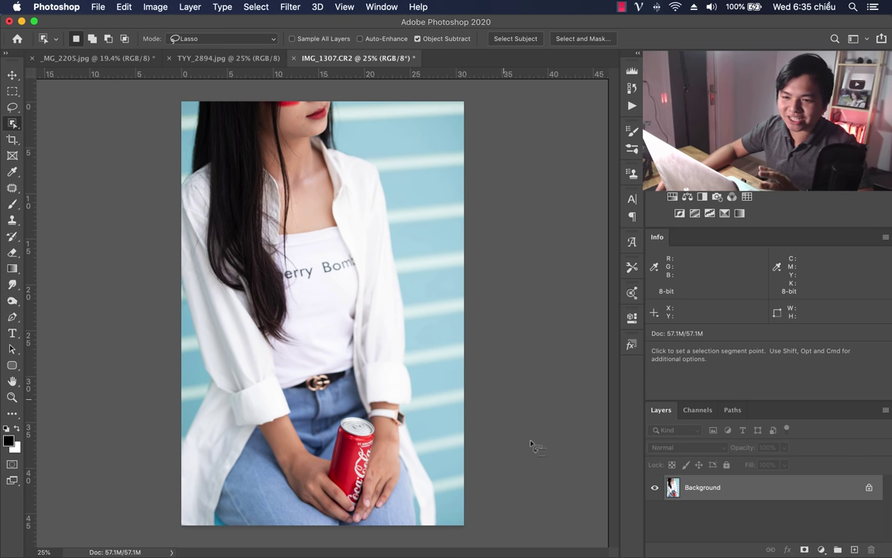
left_click_drag(361, 414, 329, 429)
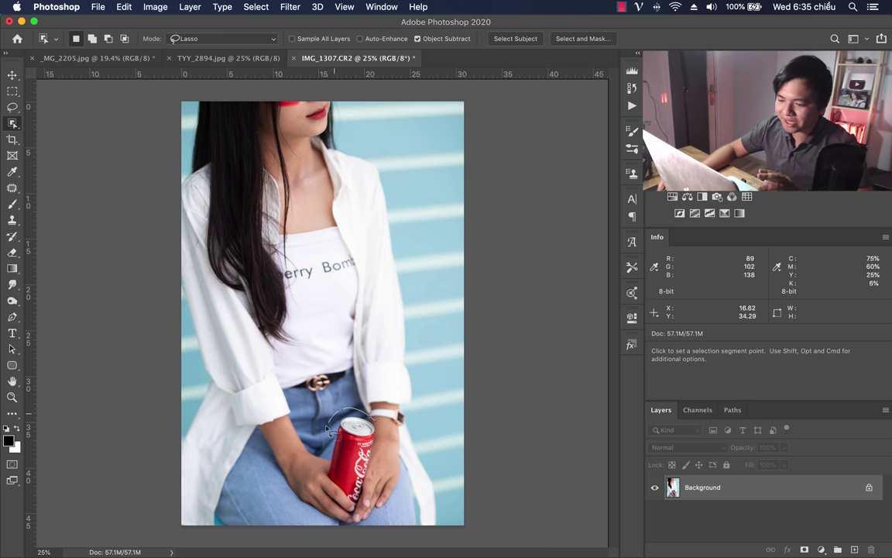
left_click_drag(359, 515, 381, 450)
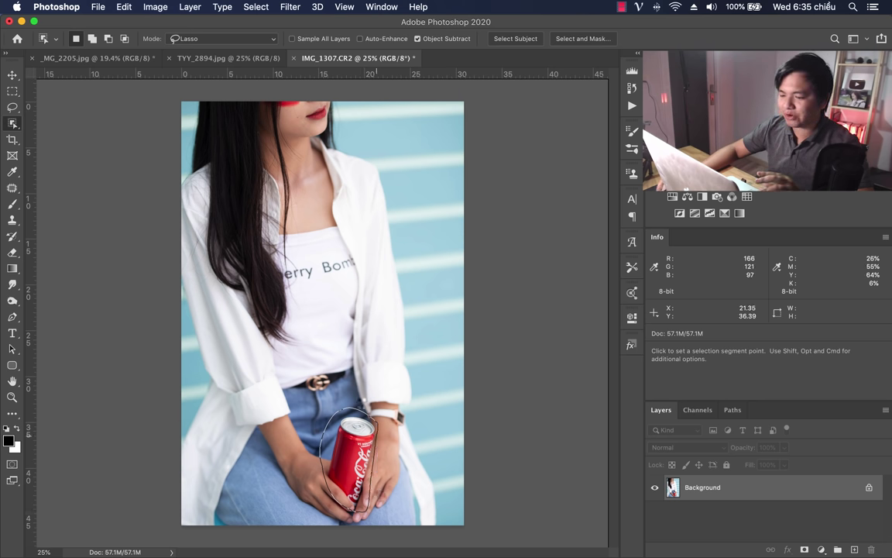
left_click_drag(353, 409, 350, 411)
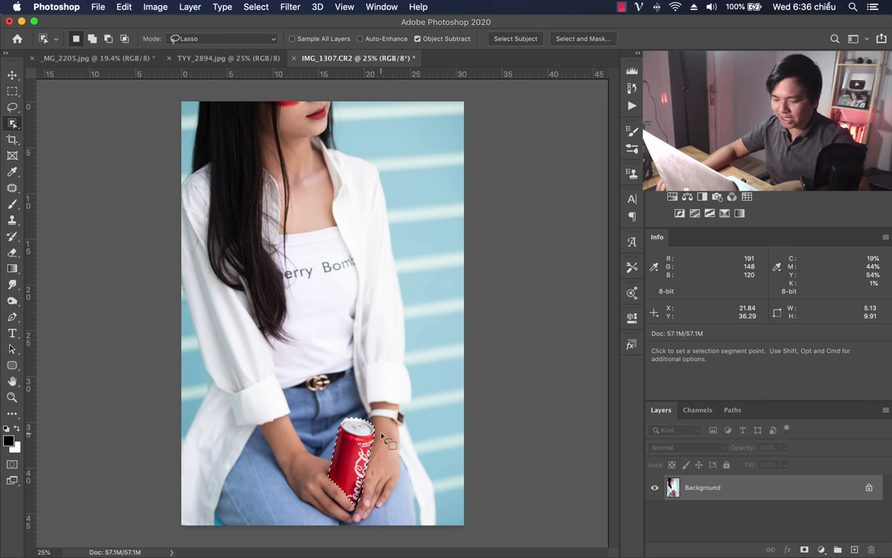
key("ctrl+j")
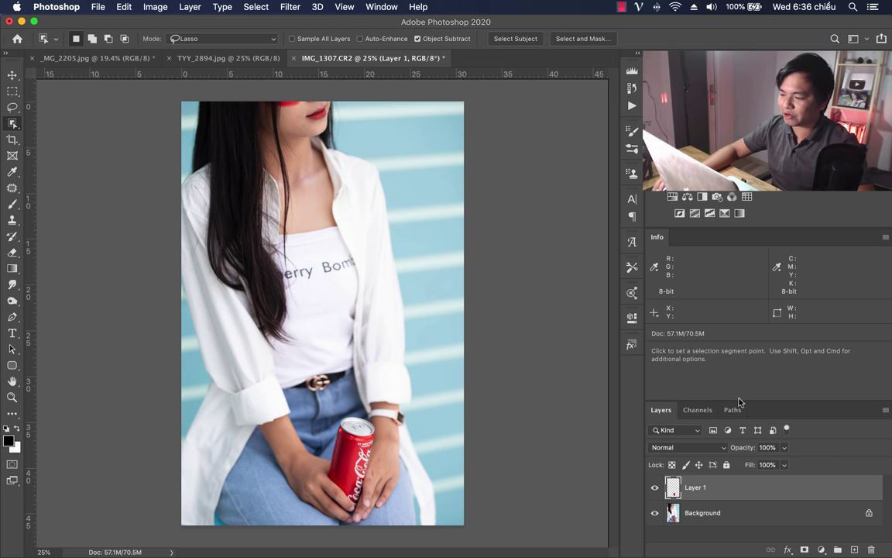
Enlarge the Layers panel and put the copied can under free transform with the Move tool.
left_click_drag(742, 400, 742, 395)
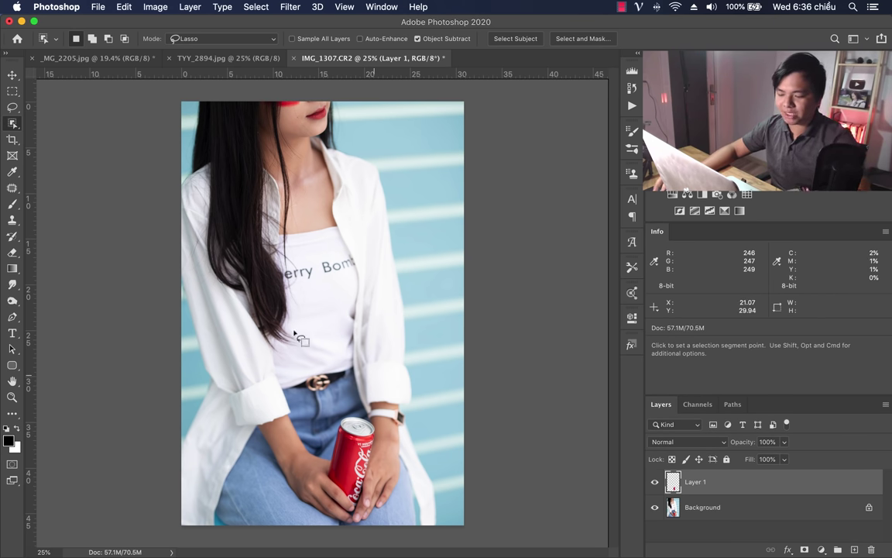
key("v")
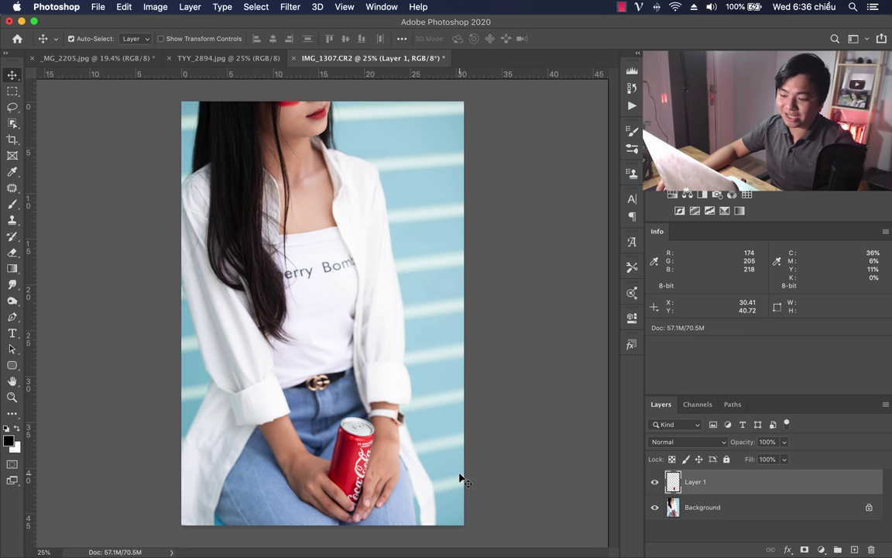
scroll(345, 318, "down", 1)
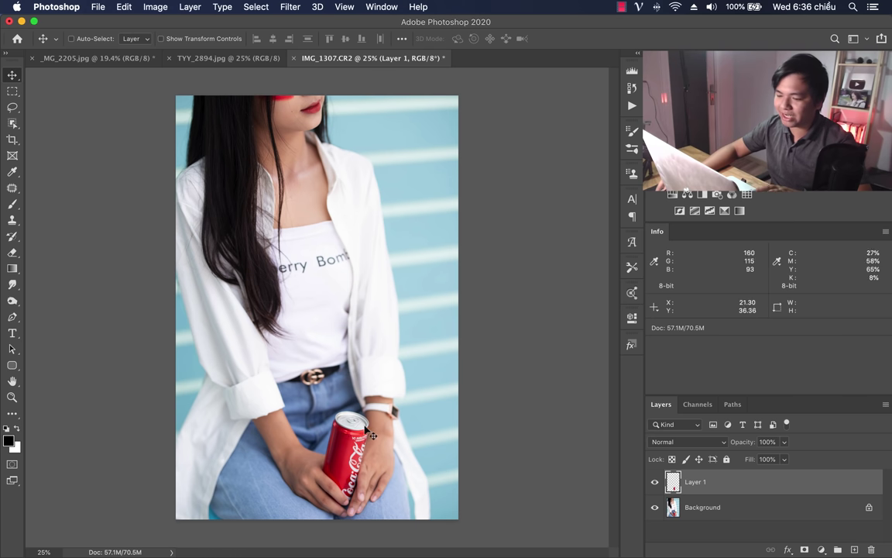
key("ctrl+t")
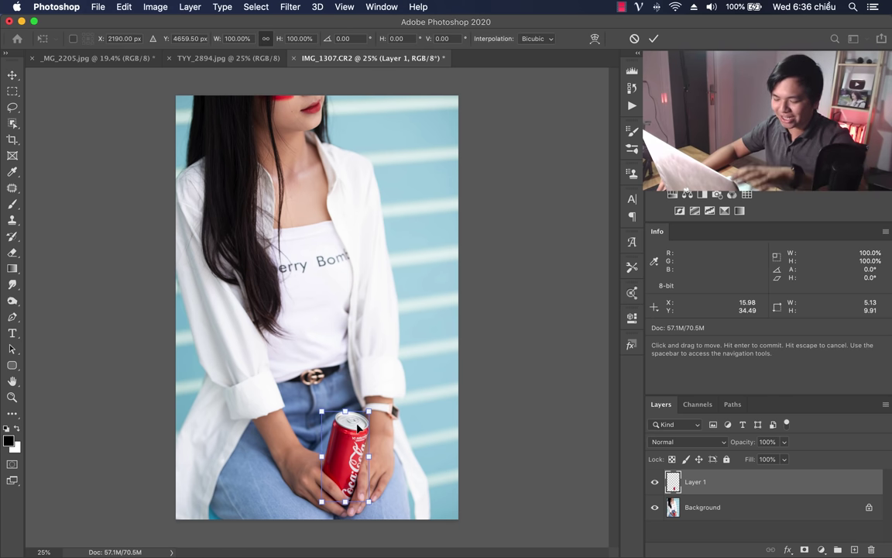
Switch the can's transform to Warp, try bending its top upward, then undo it.
right_click(357, 428)
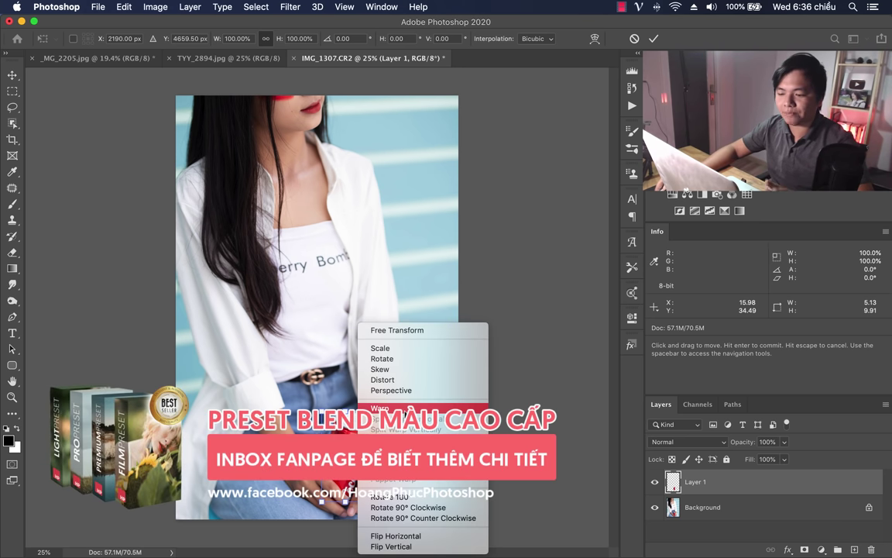
left_click(380, 408)
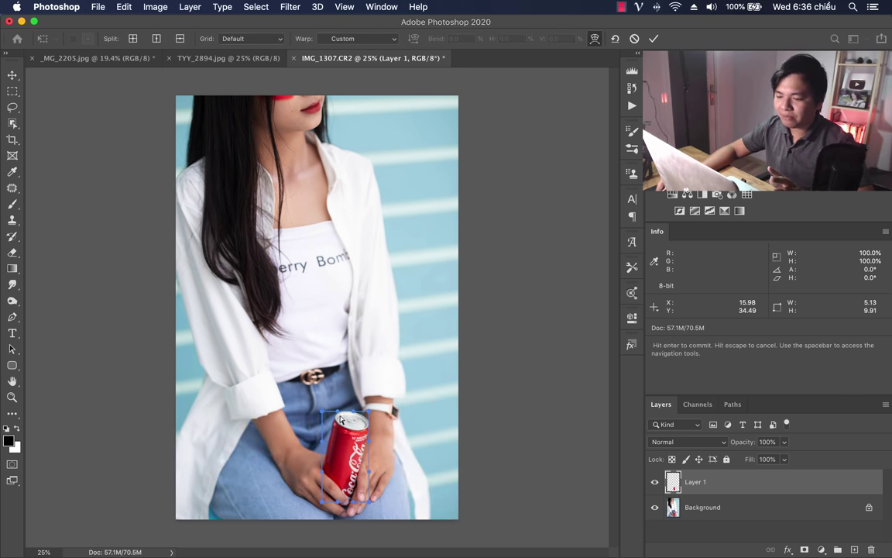
left_click_drag(338, 415, 338, 399)
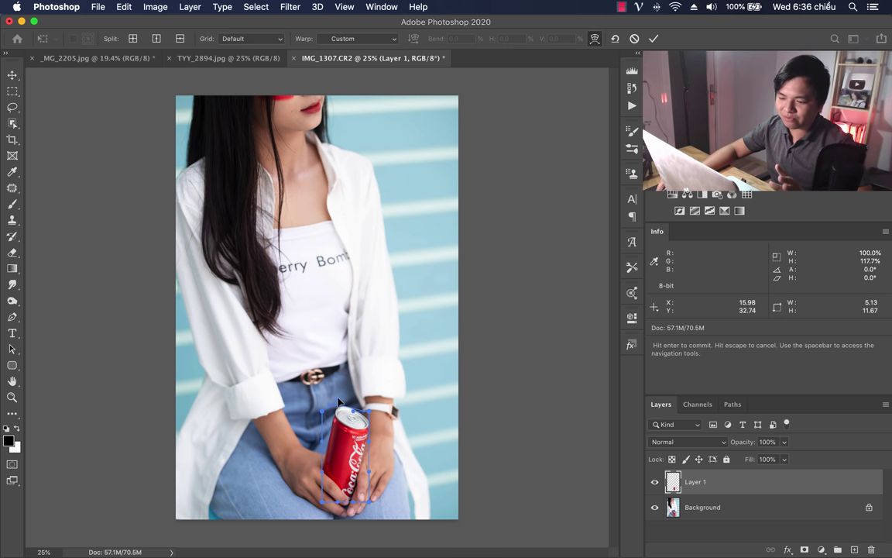
key("ctrl+z")
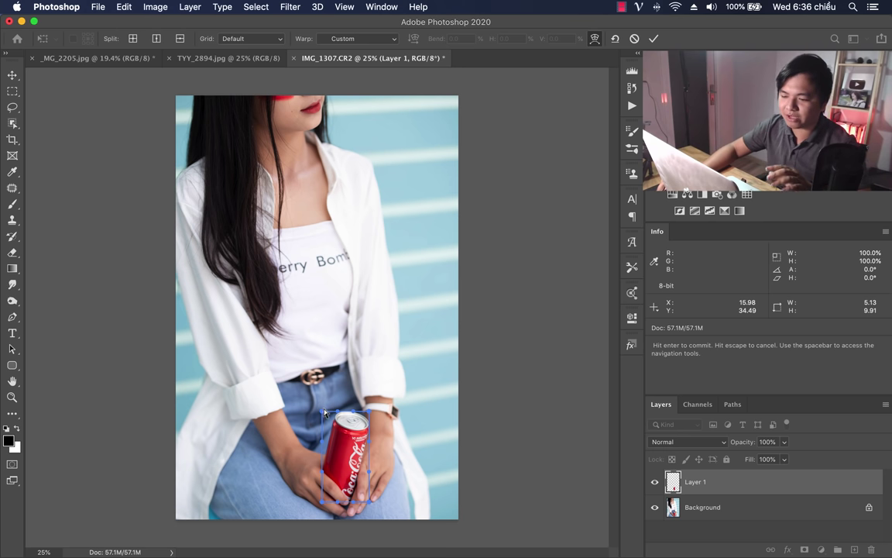
Pull the can's top corners up and outward, undo all warp changes, and show the grid presets.
left_click_drag(324, 412, 287, 370)
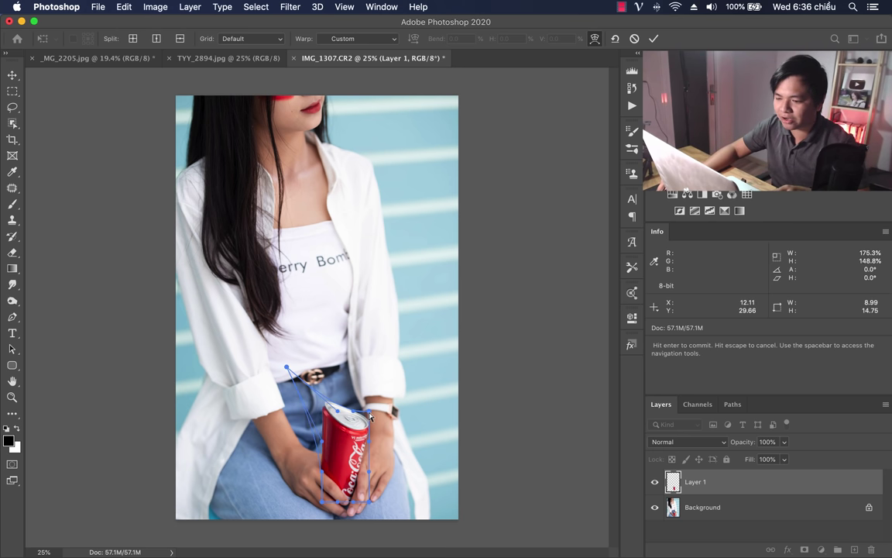
left_click_drag(369, 416, 412, 375)
key("ctrl+z")
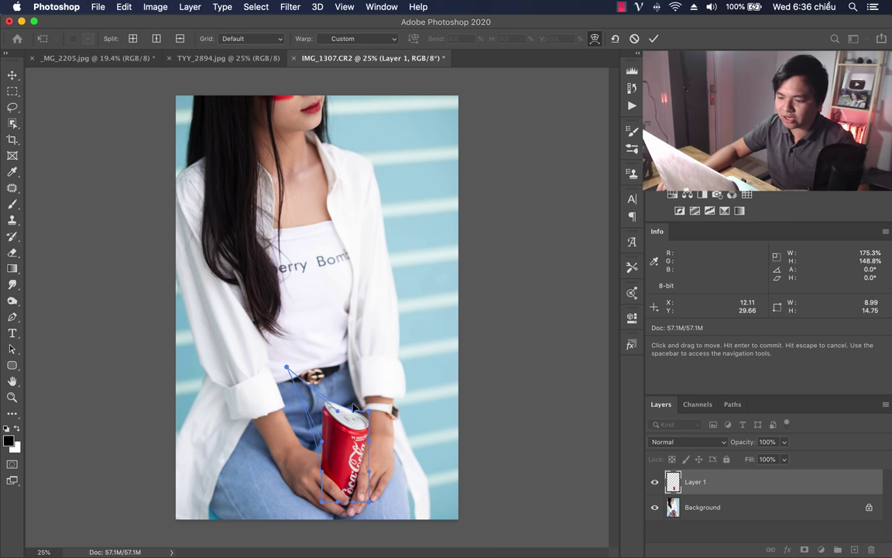
key("ctrl+z")
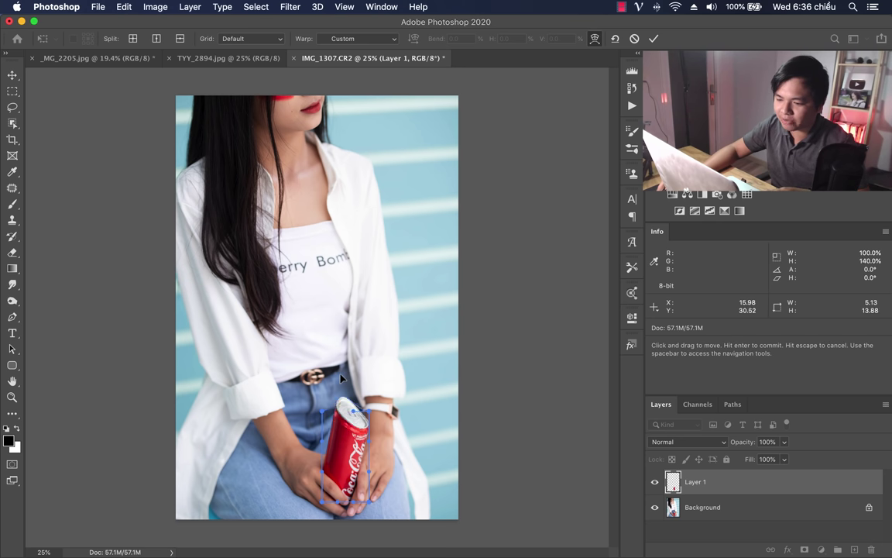
key("ctrl+z")
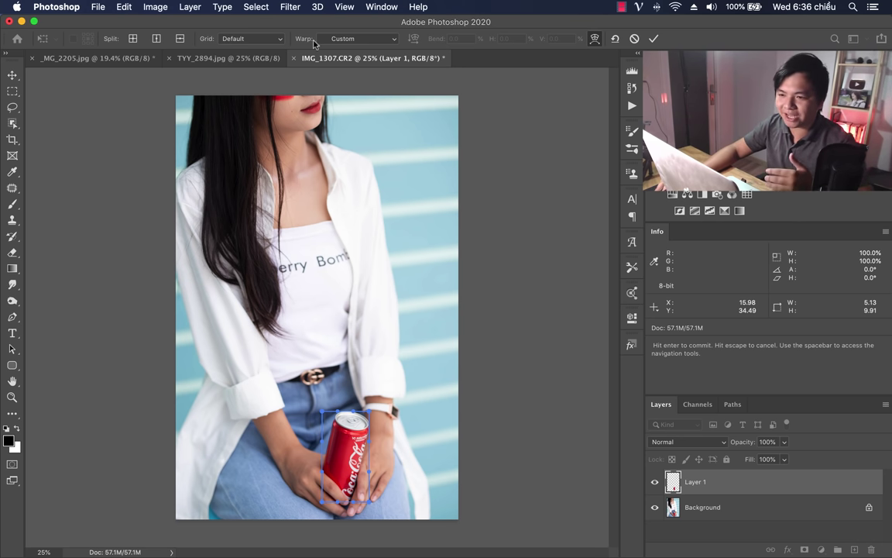
left_click(269, 41)
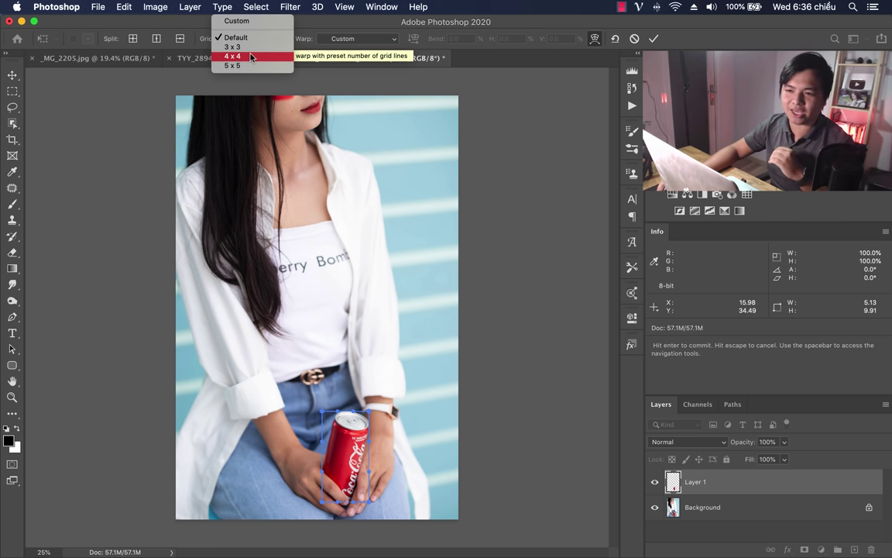
Set a 3x3 warp grid, reshape the can's top with a split, and commit the warp.
left_click(241, 46)
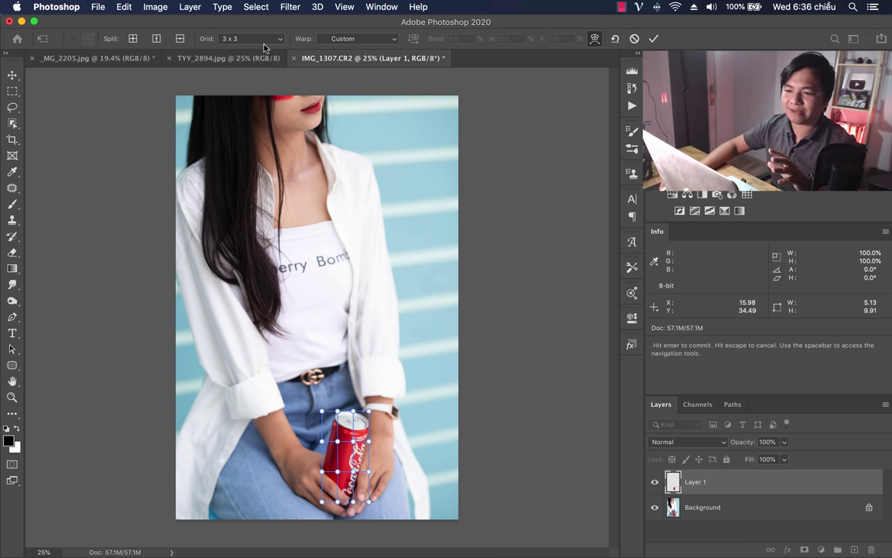
left_click(263, 42)
left_click(310, 26)
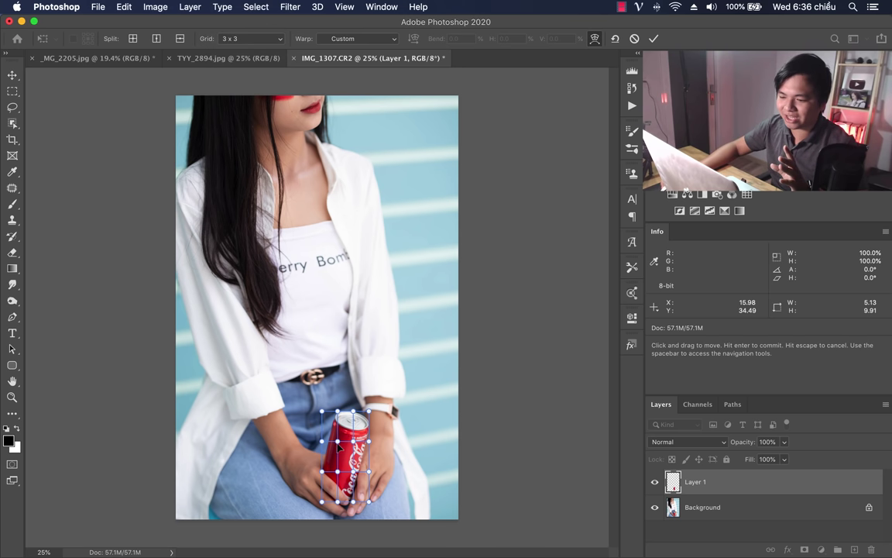
left_click_drag(342, 423, 347, 425)
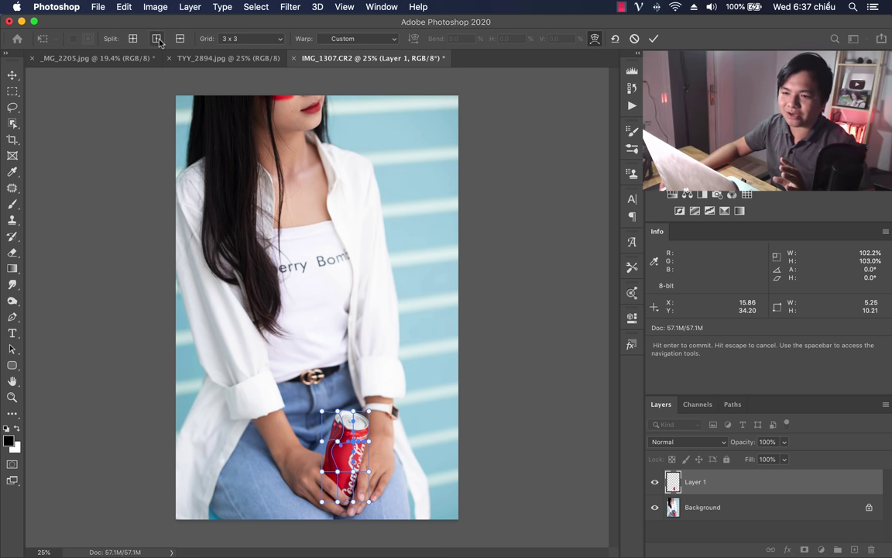
left_click(361, 463)
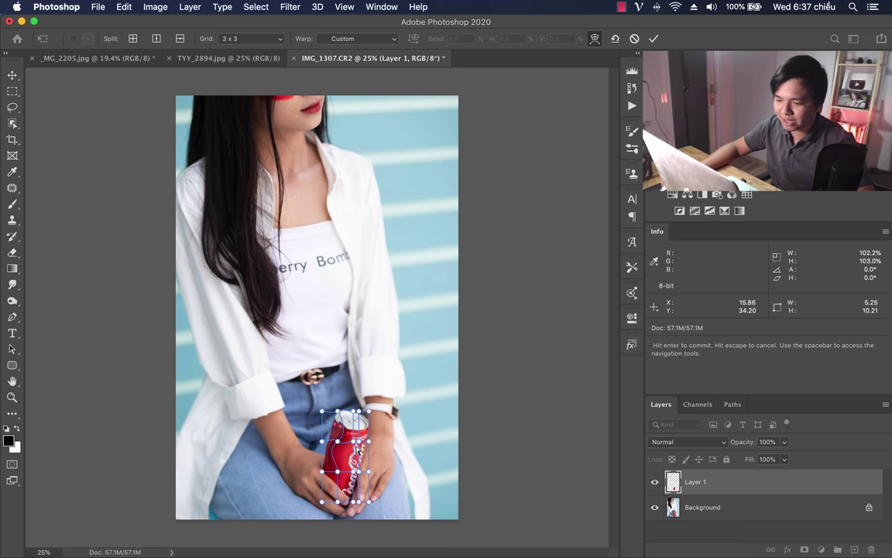
key("Return")
Zoom in closely on the can and put it back into Warp transform mode.
key("z")
left_click(316, 431)
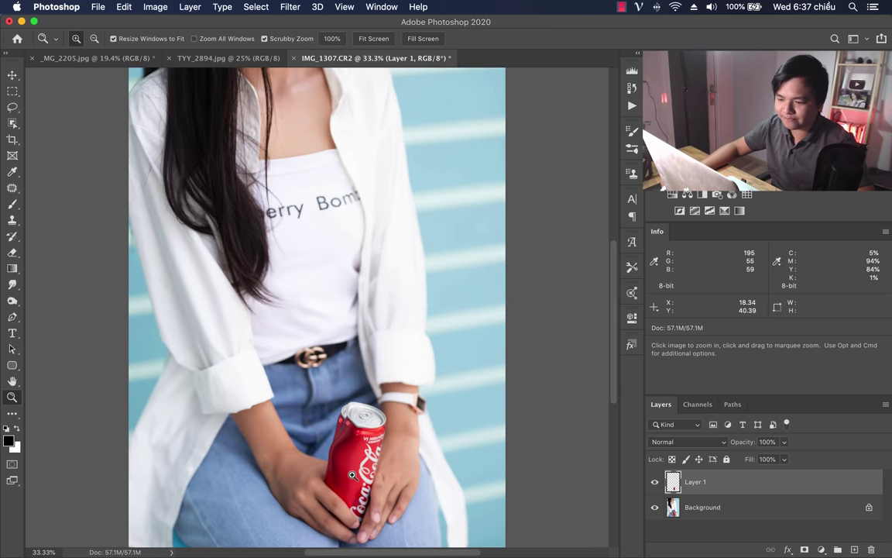
left_click(352, 475)
left_click(353, 458)
scroll(355, 244, "down", 3)
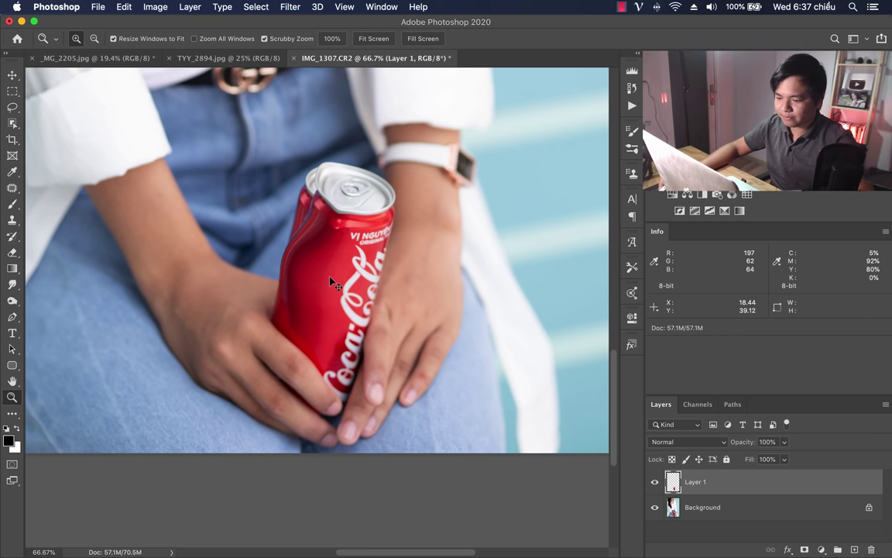
key("cmd+t")
right_click(349, 254)
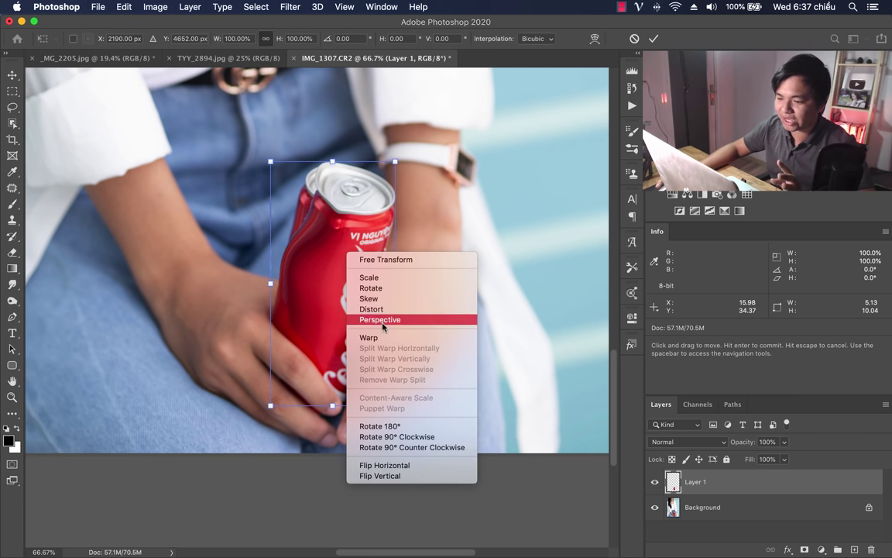
left_click(371, 338)
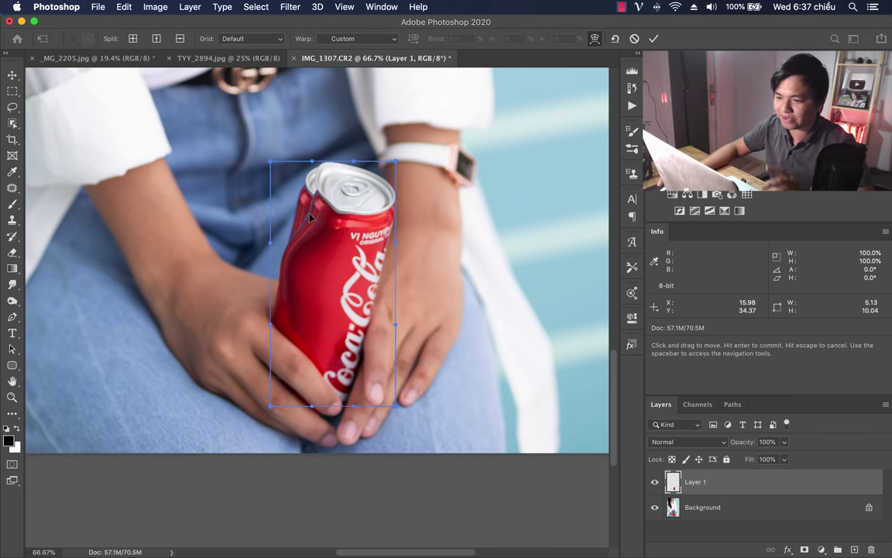
Add vertical and horizontal warp splits, crumple the can's middle down-right, then zoom out.
left_click(156, 38)
left_click(303, 267)
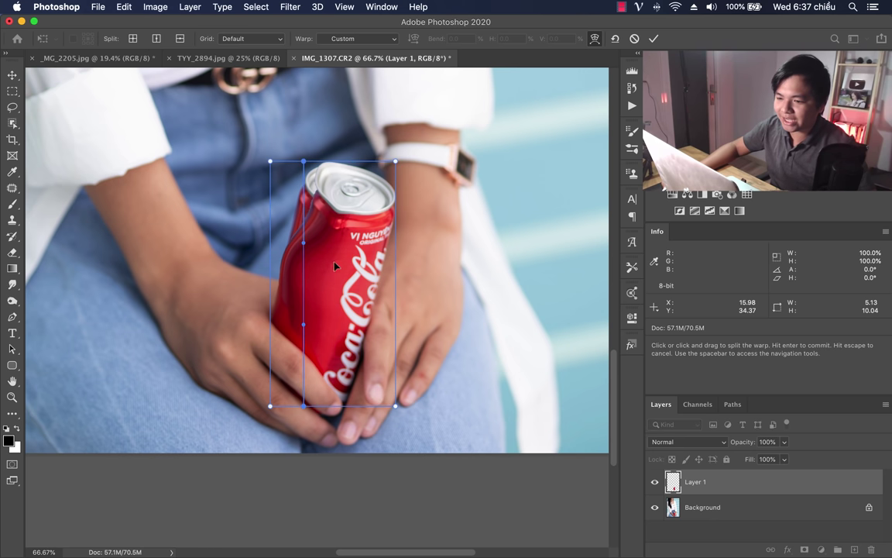
left_click(179, 38)
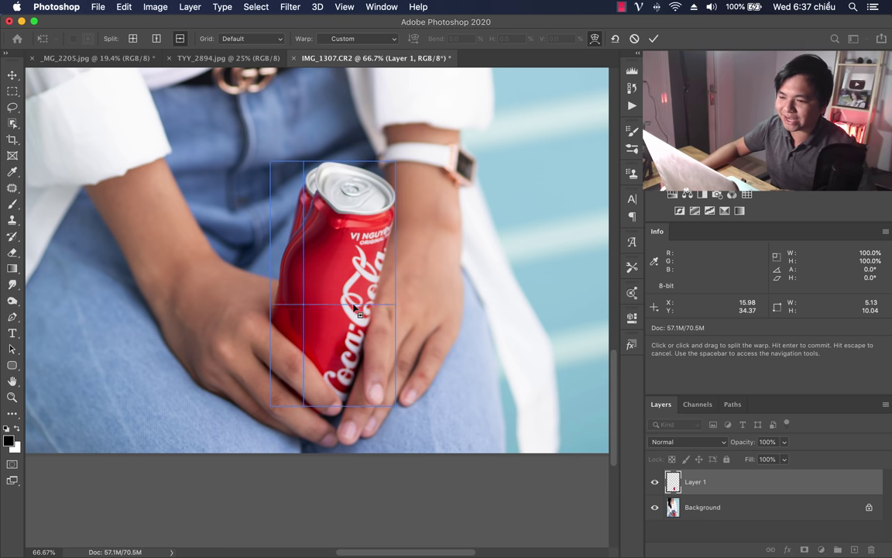
left_click(355, 331)
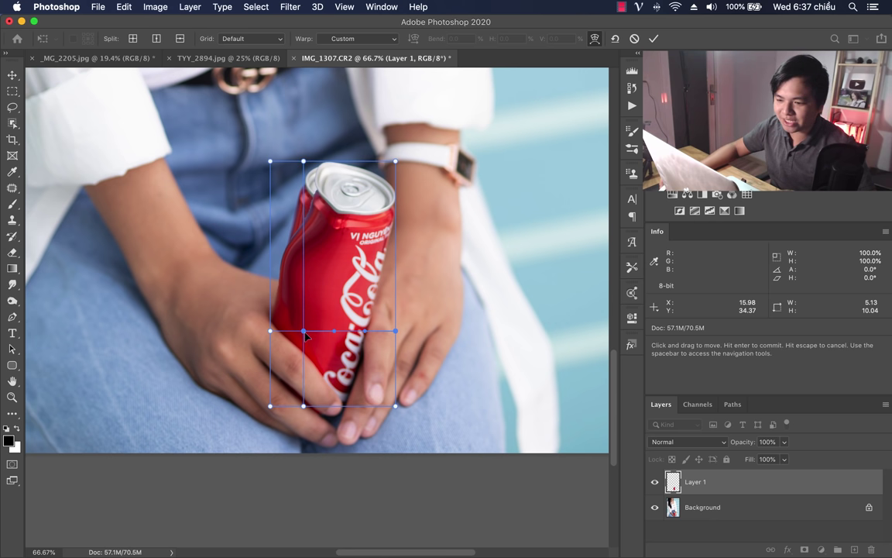
mouse_move(305, 281)
left_mouse_down()
mouse_move(357, 325)
mouse_move(351, 316)
left_mouse_up()
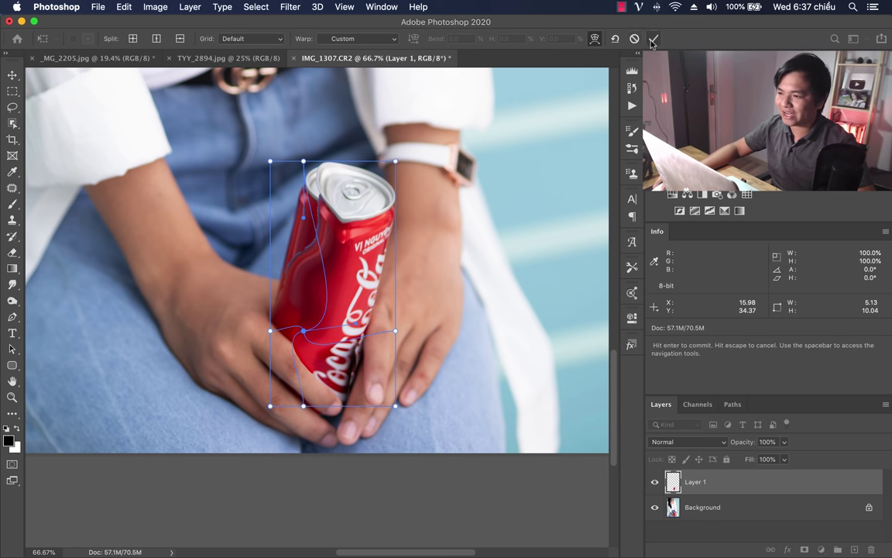
key("Escape")
key("z")
mouse_move(333, 224)
left_mouse_down()
mouse_move(206, 281)
mouse_move(155, 280)
left_mouse_up()
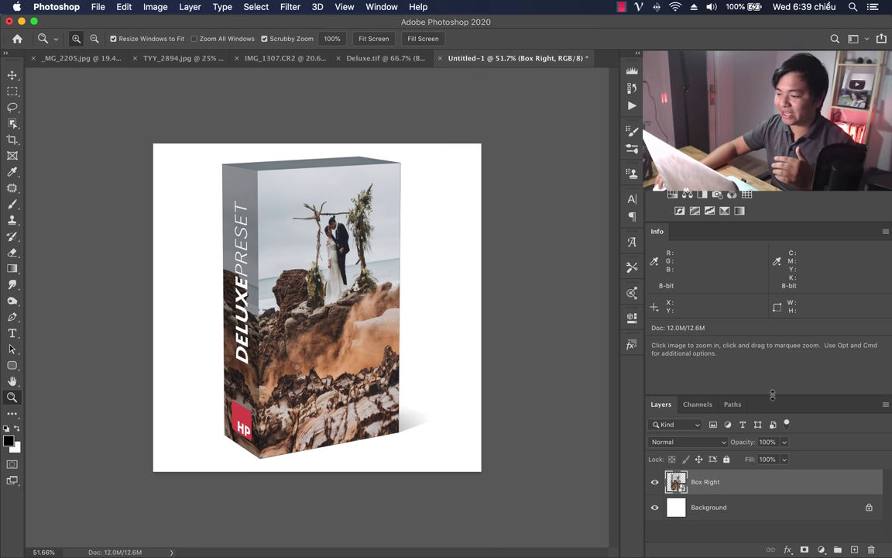
Close the Info panel and open the Box Right smart object with its group expanded.
left_click(886, 231)
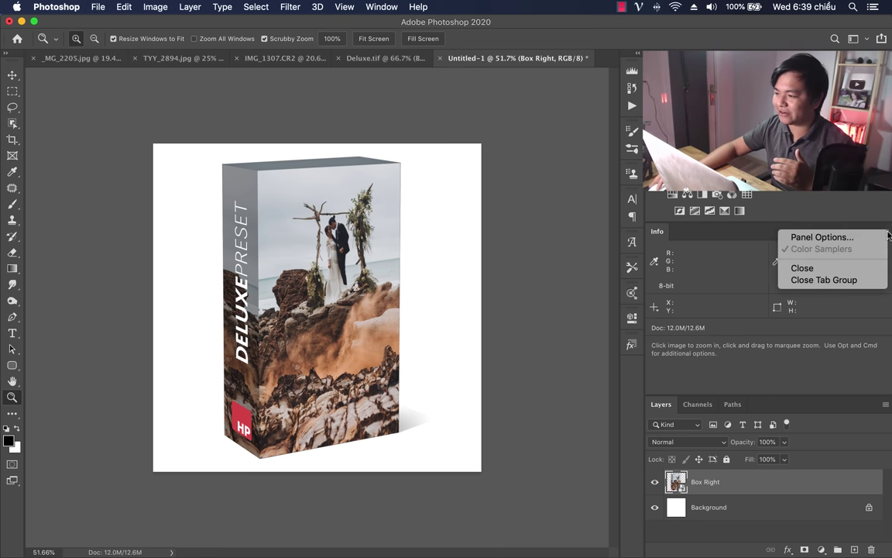
left_click(835, 266)
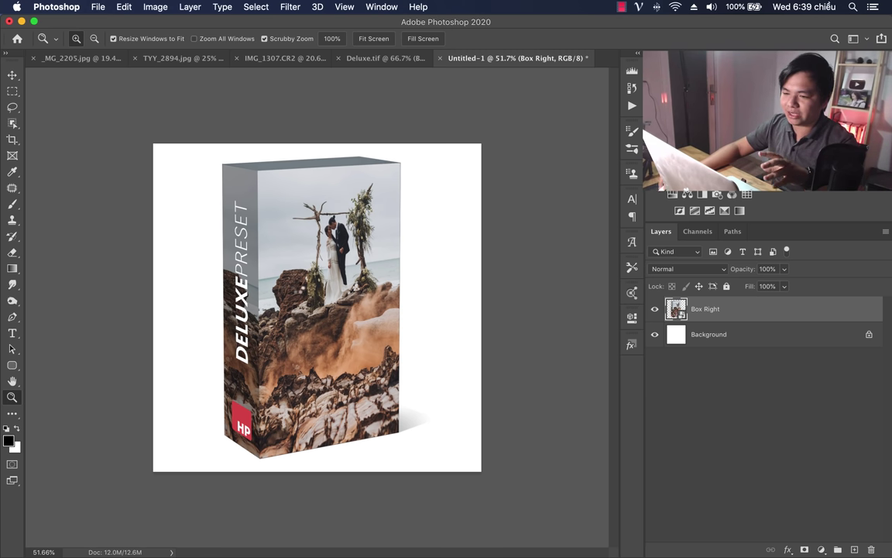
double_click(676, 308)
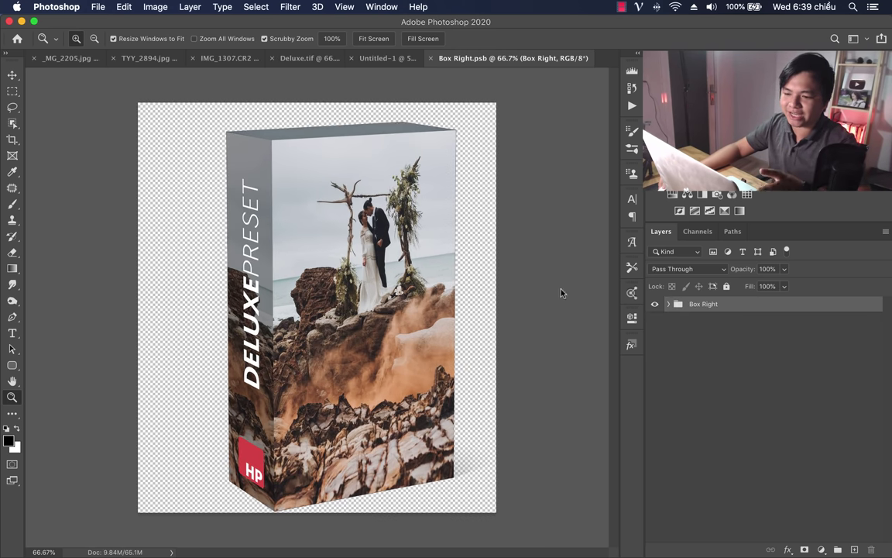
left_click(670, 305)
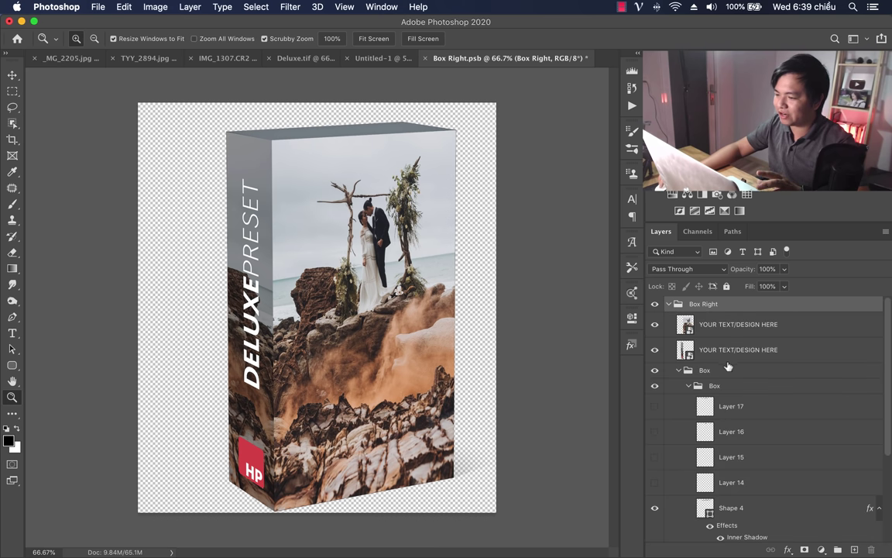
Scroll through the smart object's layers and close Box Right.psb without saving.
scroll(728, 366, "down", 3)
scroll(728, 367, "down", 2)
scroll(728, 366, "up", 5)
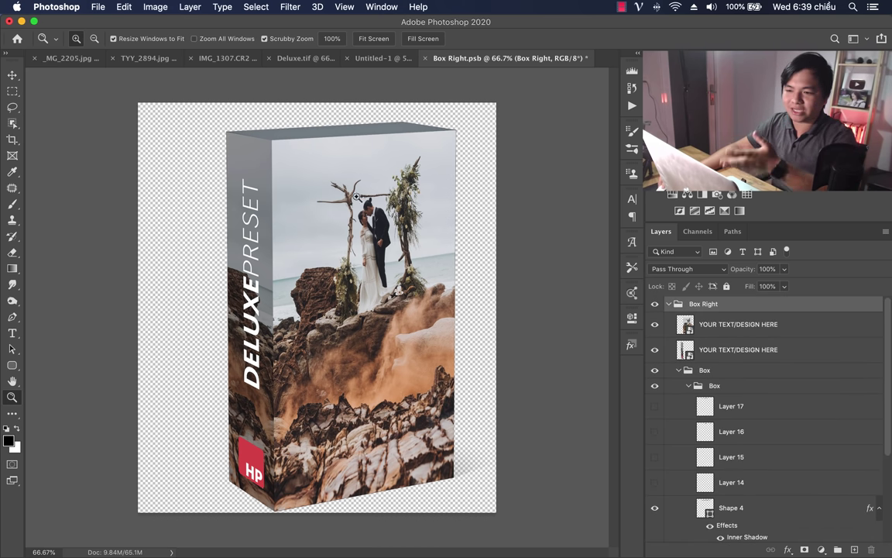
left_click(425, 58)
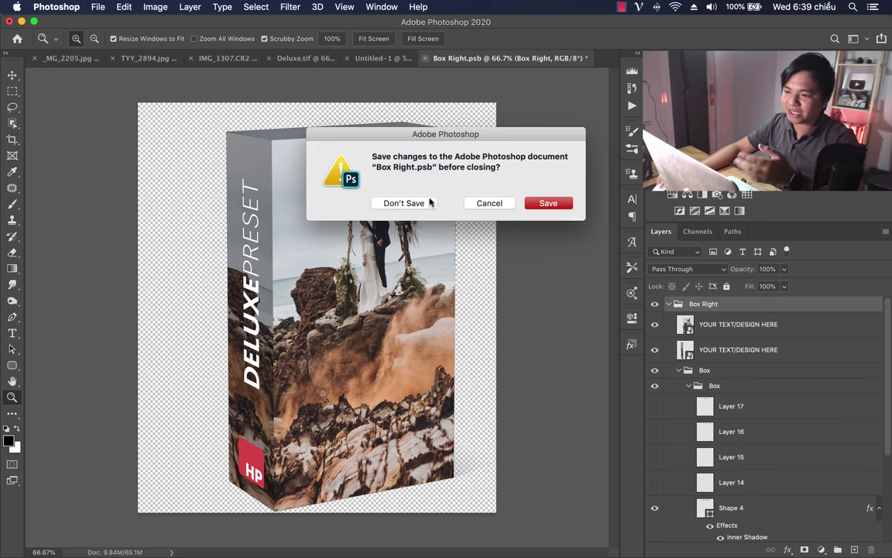
left_click(403, 203)
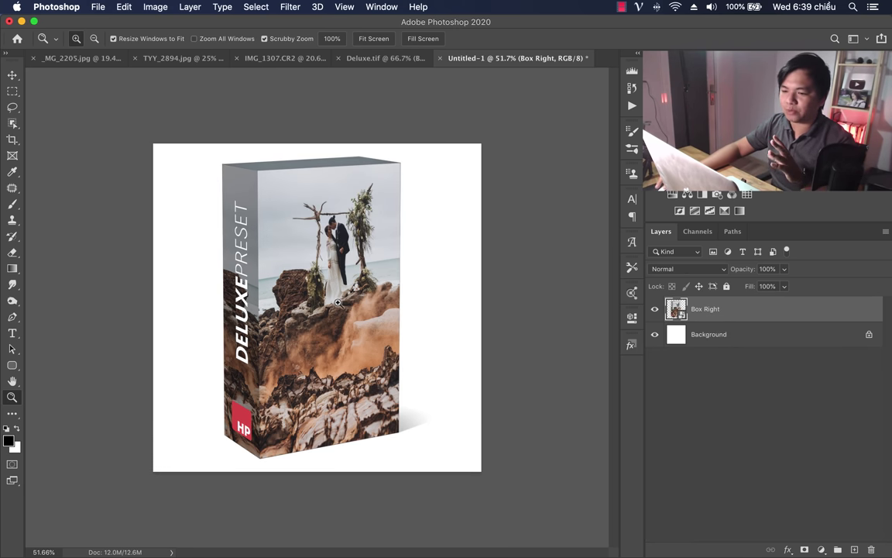
Convert the Box Right smart object into regular layers from its layer context menu.
right_click(737, 316)
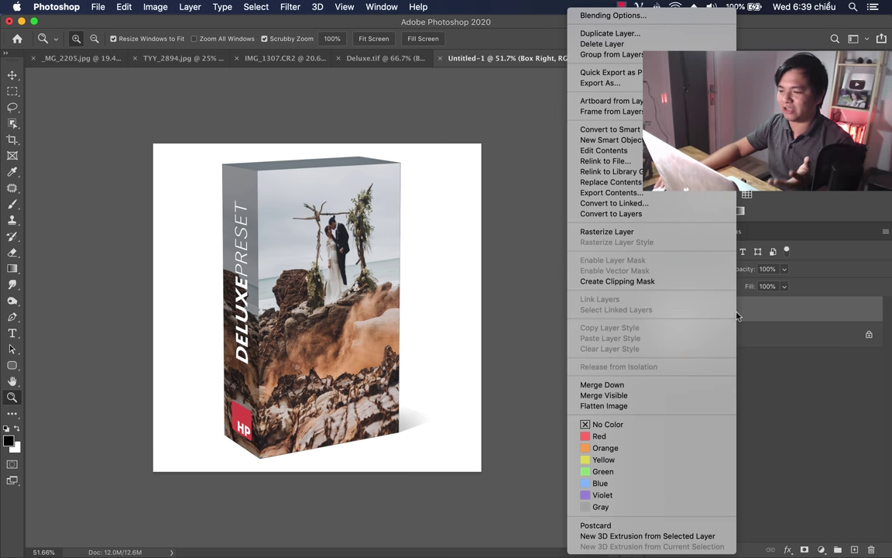
left_click(632, 232)
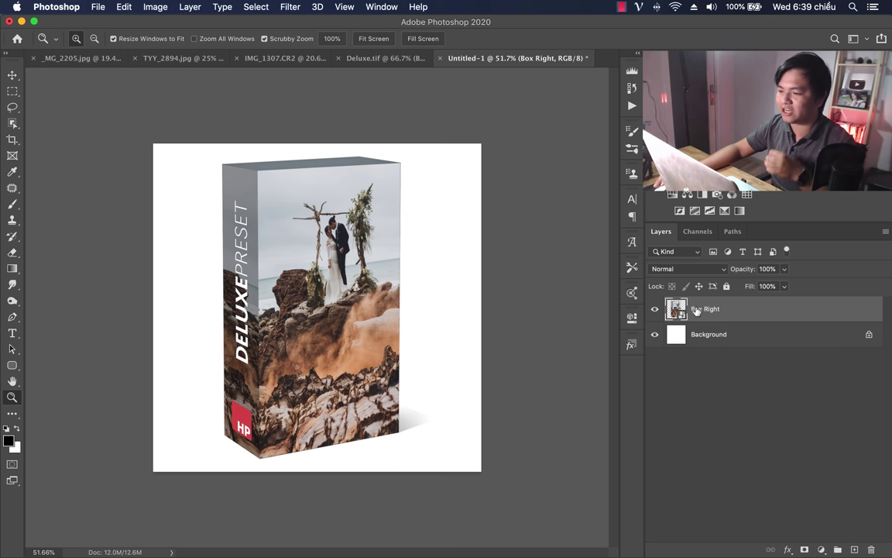
right_click(686, 311)
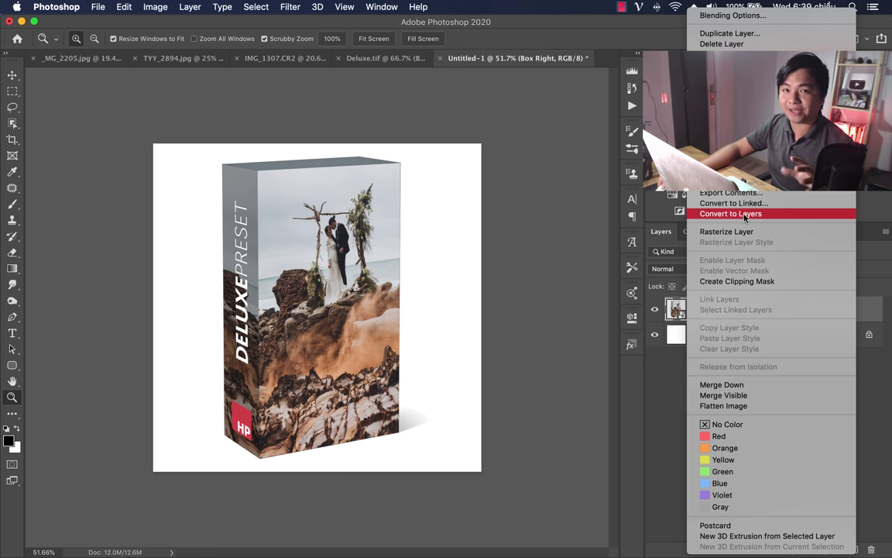
left_click(745, 214)
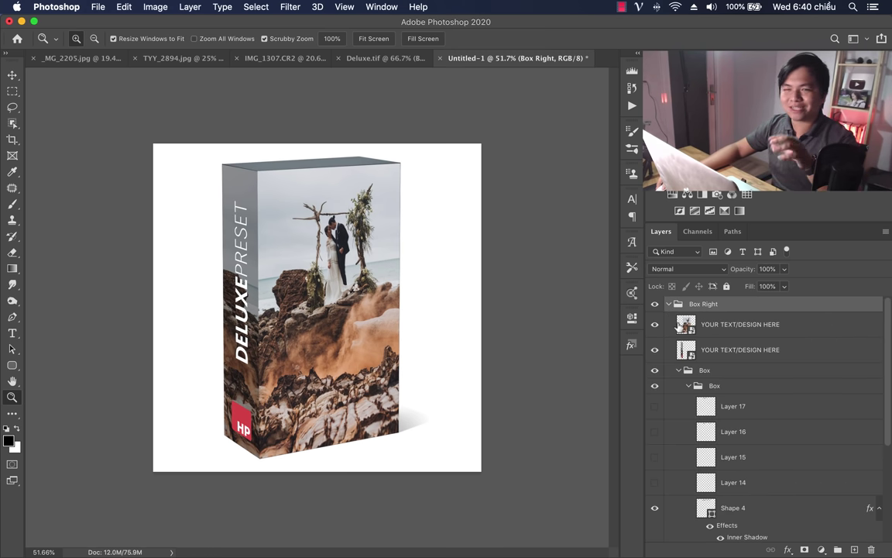
Expand the Box Right group, scroll through its layers, and collapse it again.
left_click(670, 304)
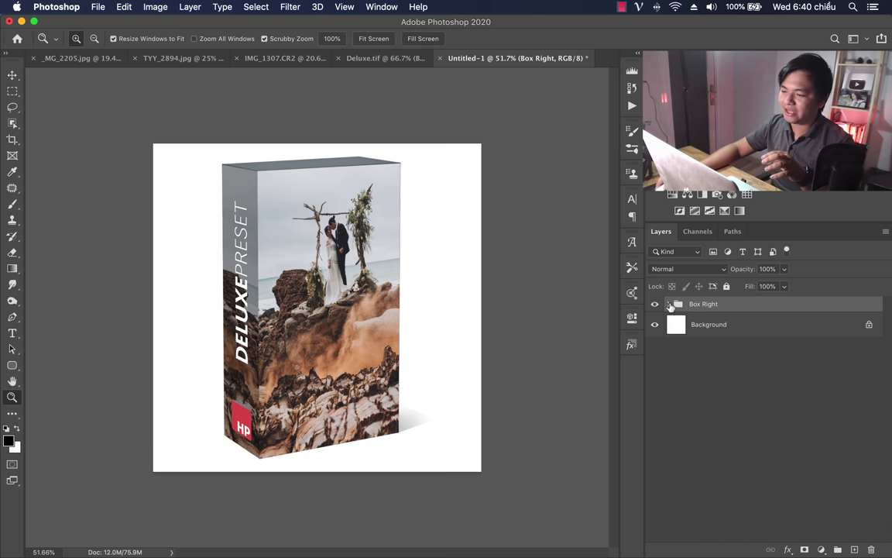
left_click(671, 305)
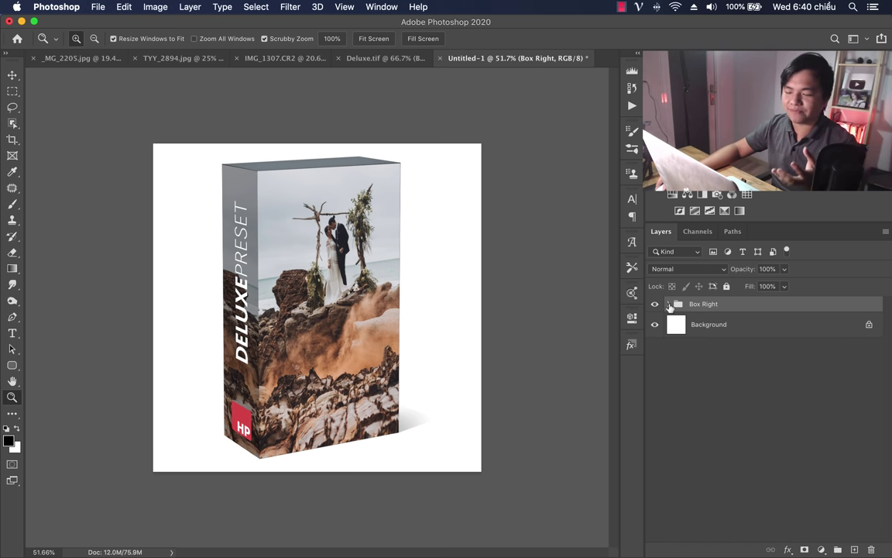
left_click(670, 304)
scroll(724, 355, "down", 5)
scroll(724, 355, "down", 1)
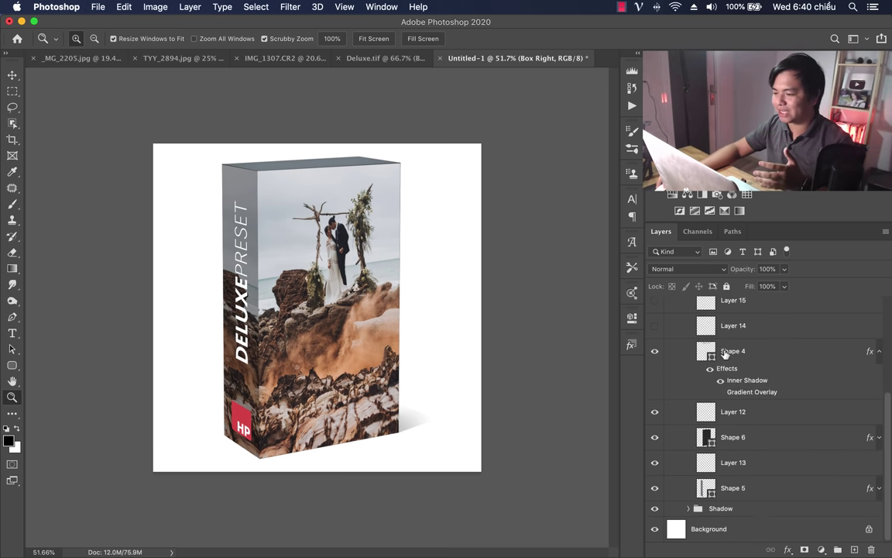
scroll(725, 354, "up", 6)
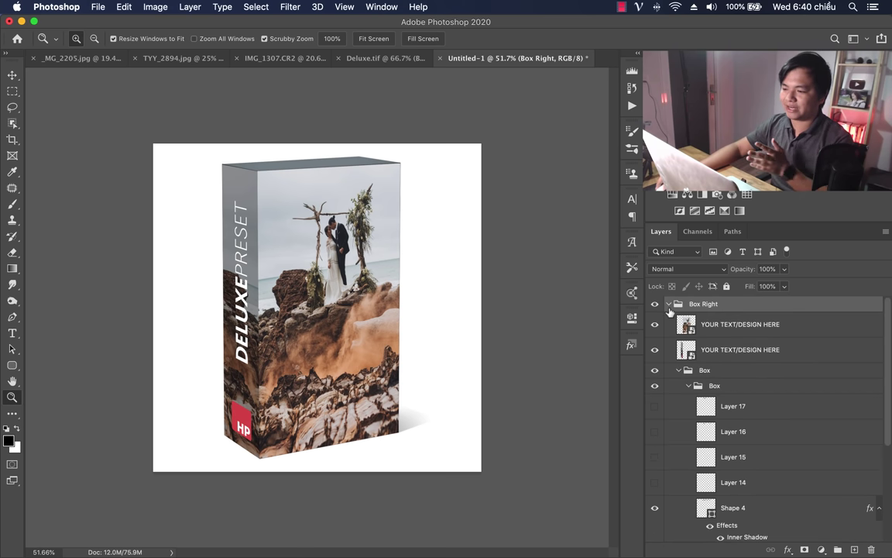
left_click(670, 304)
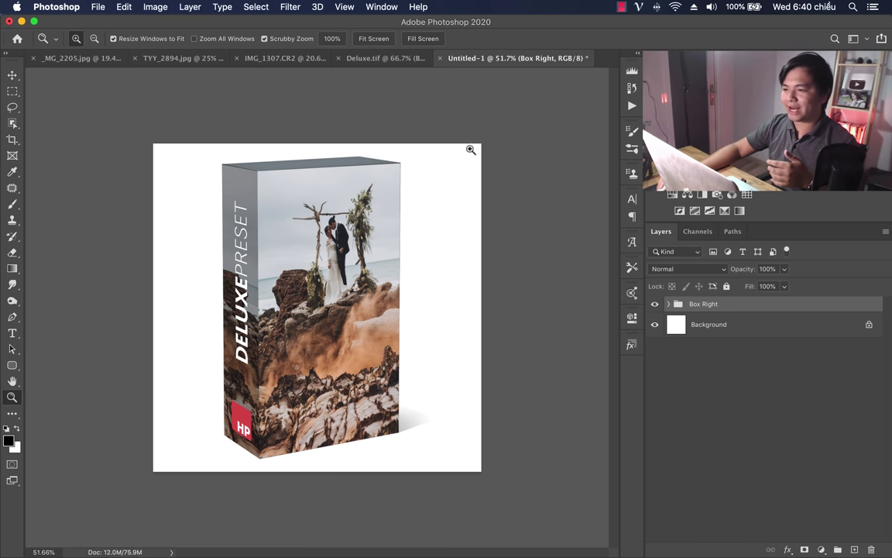
View the System Info from the Help menu, then close it.
left_click(418, 7)
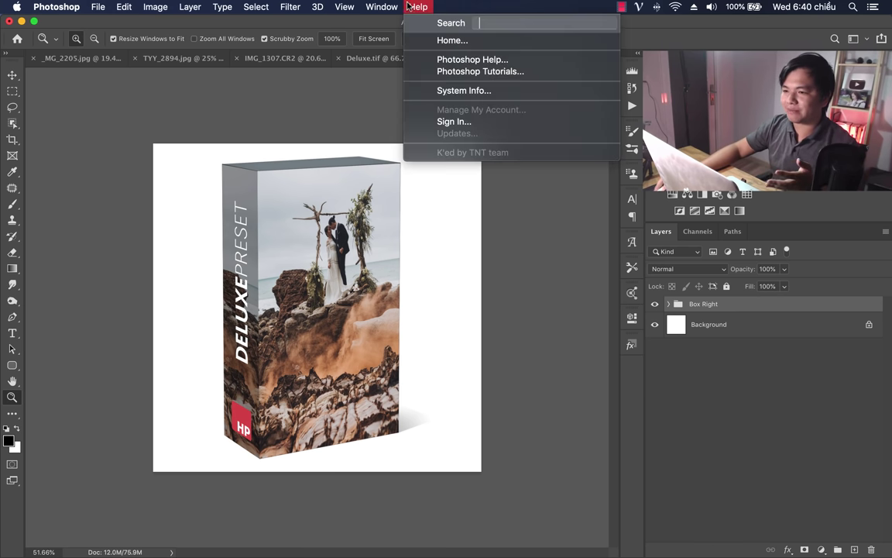
left_click(464, 90)
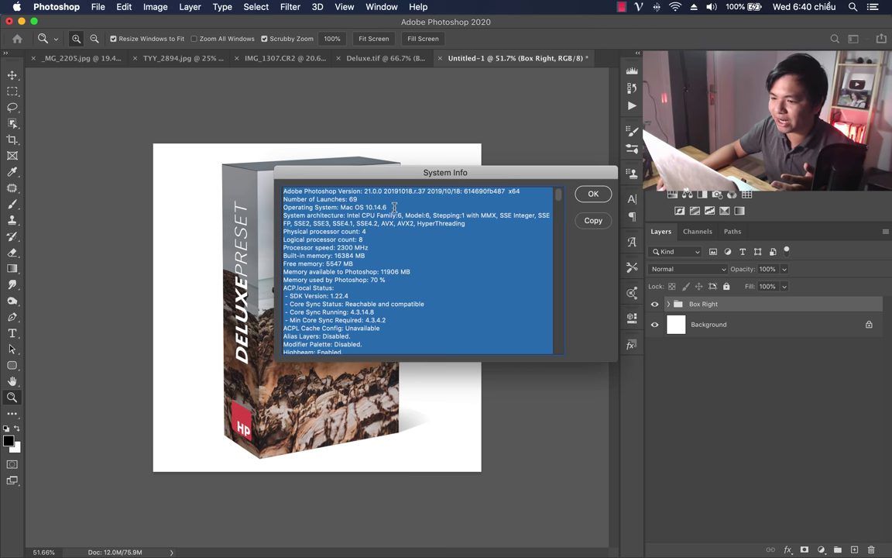
left_click(593, 195)
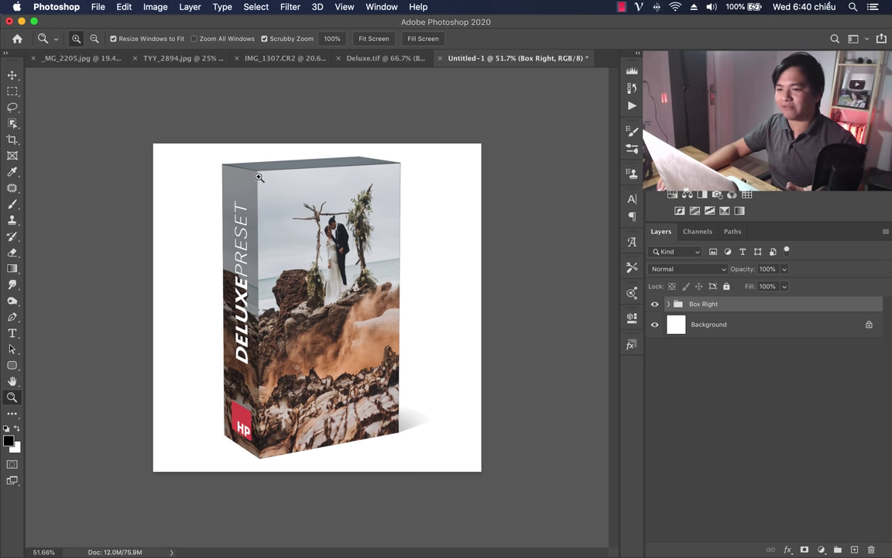
Open the New Document dialog from File and cancel without creating a document.
left_click(98, 7)
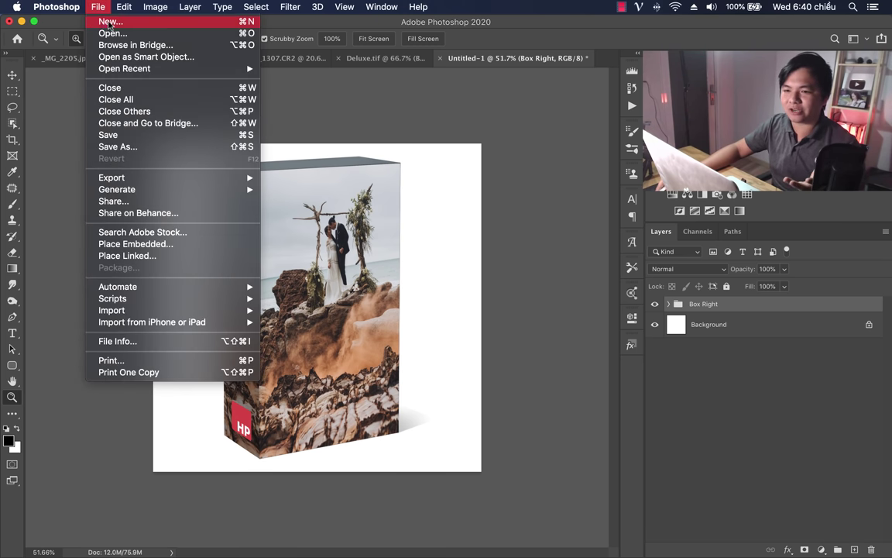
left_click(108, 22)
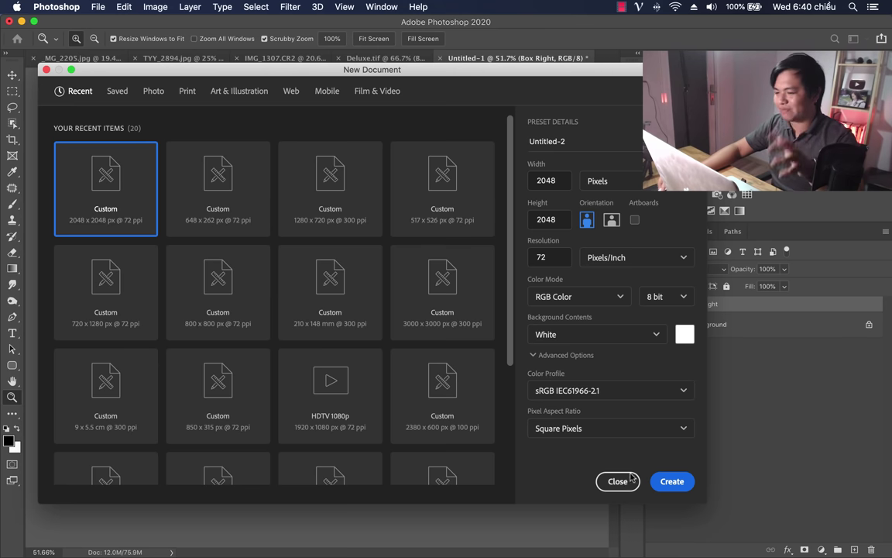
left_click(625, 480)
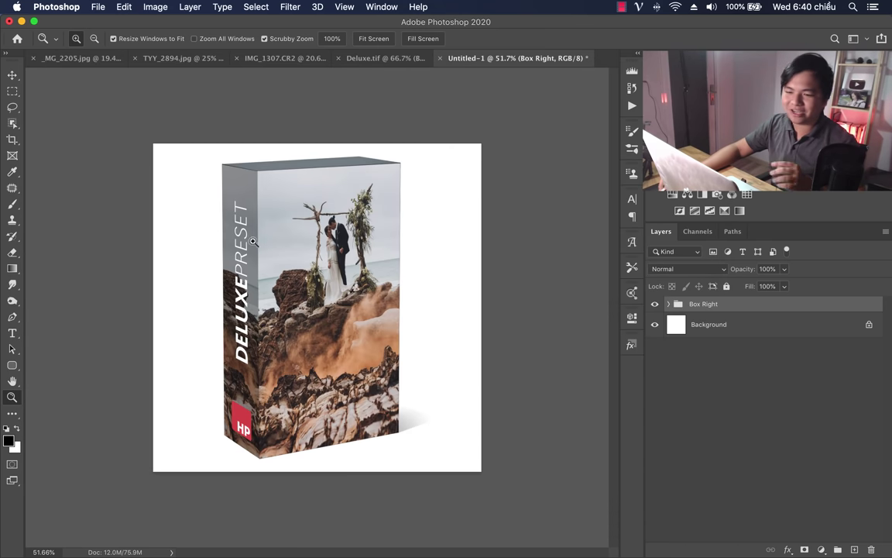
Enable automatic object selection, browse the Edit and Window menus, and open the Photoshop menu.
left_click(10, 124)
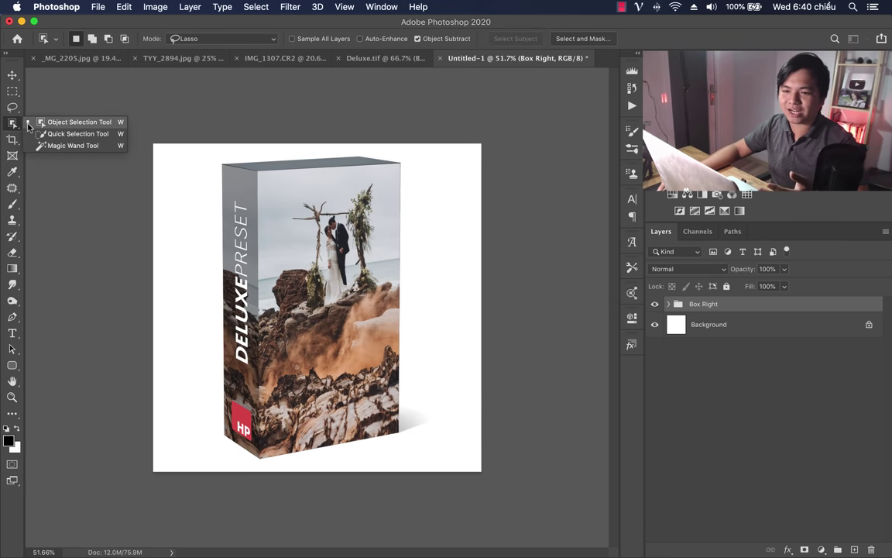
left_click(473, 22)
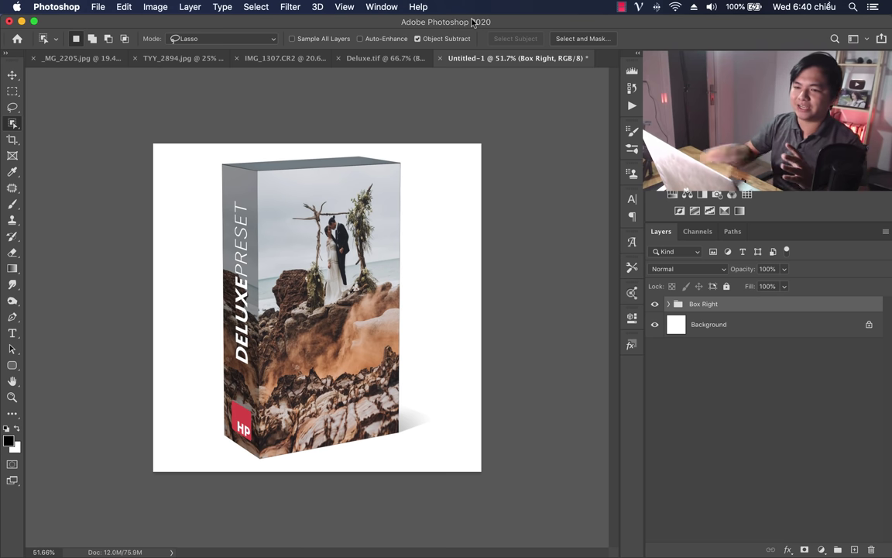
left_click(125, 7)
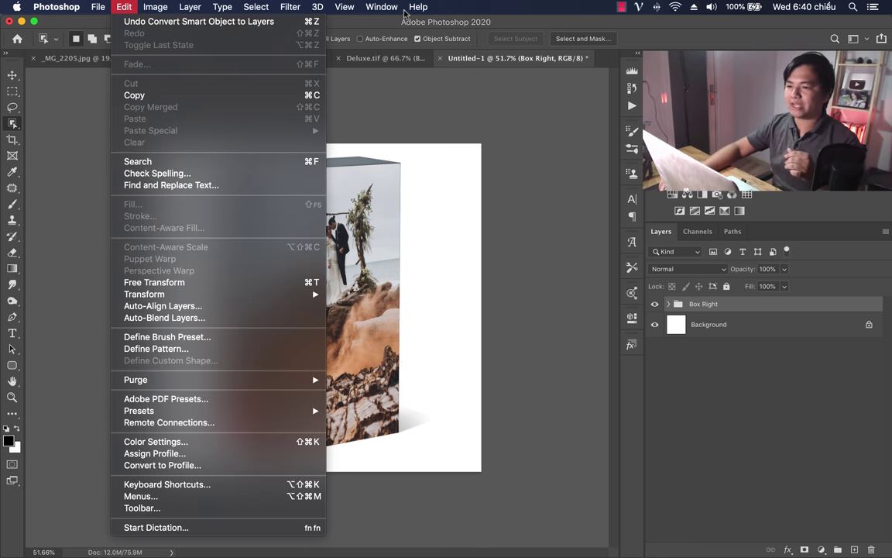
left_click(370, 7)
left_click(348, 24)
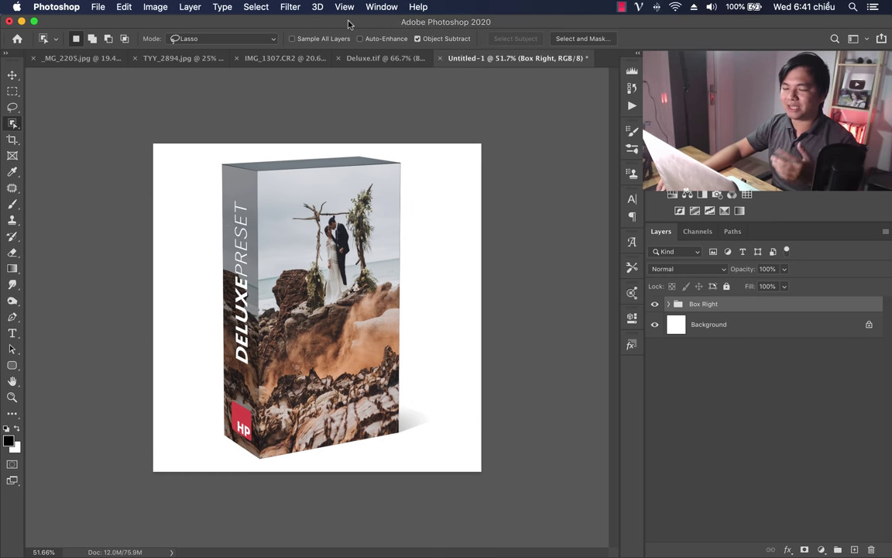
left_click(103, 8)
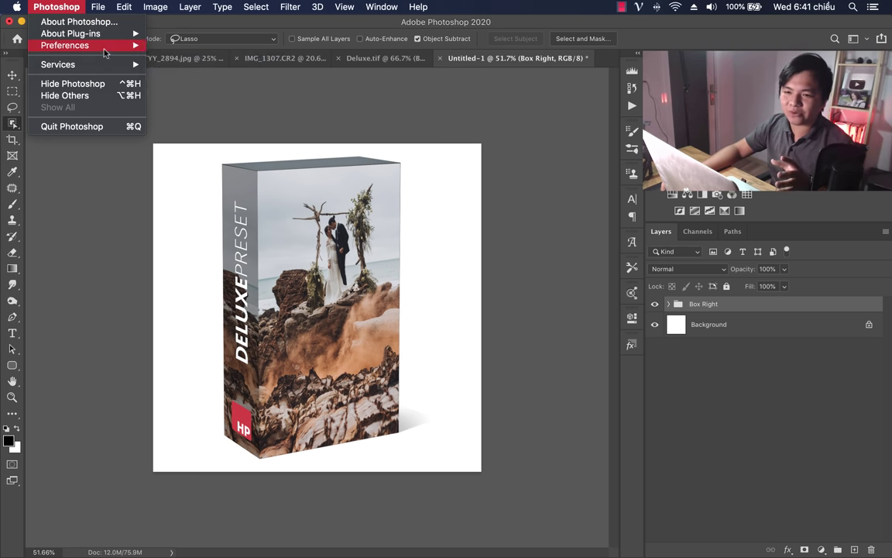
mouse_move(65, 45)
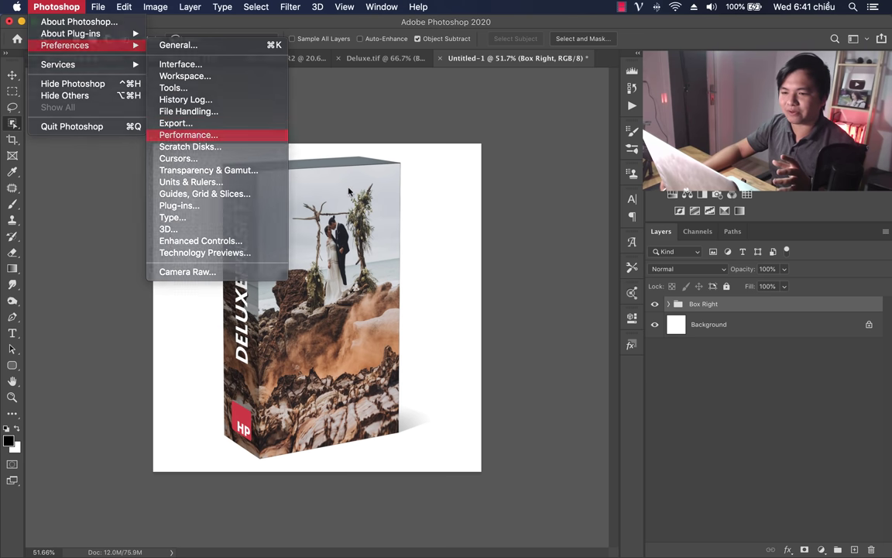
Review Performance preferences showing 8344 MB (70%) memory, close them, and switch to the Zoom tool.
left_click(190, 135)
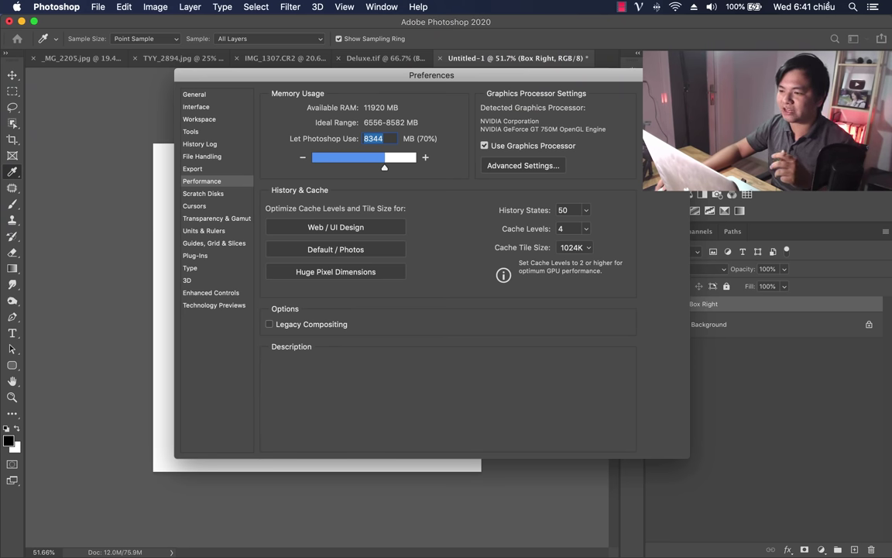
key("Return")
key("w")
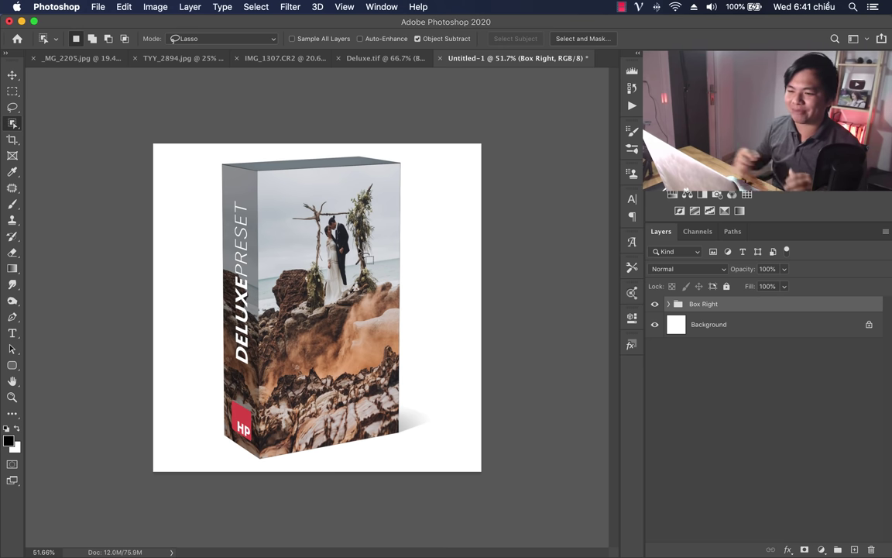
key("z")
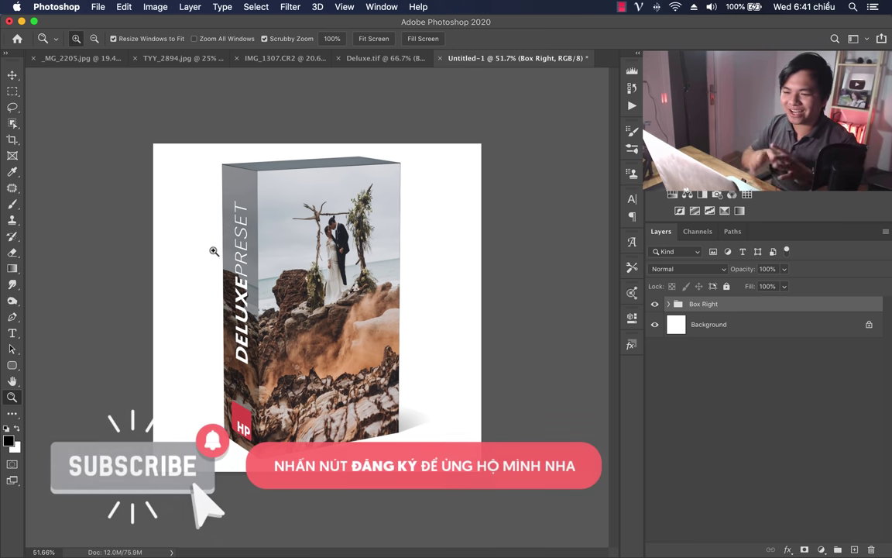
left_click_drag(13, 123, 89, 126)
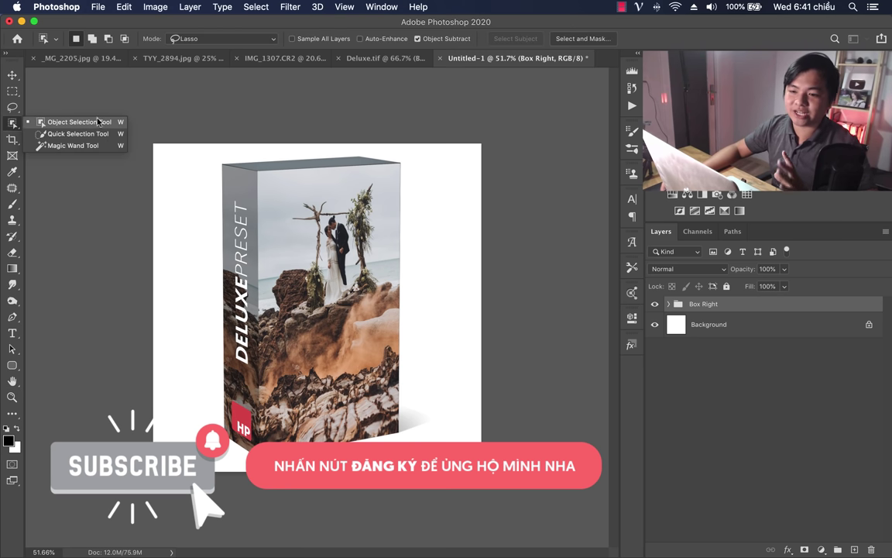
left_click(728, 337)
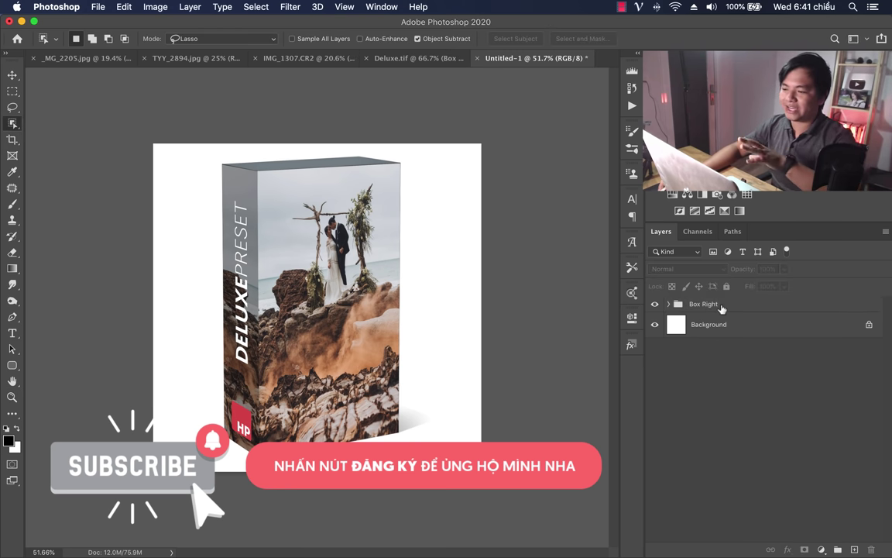
left_click(720, 306)
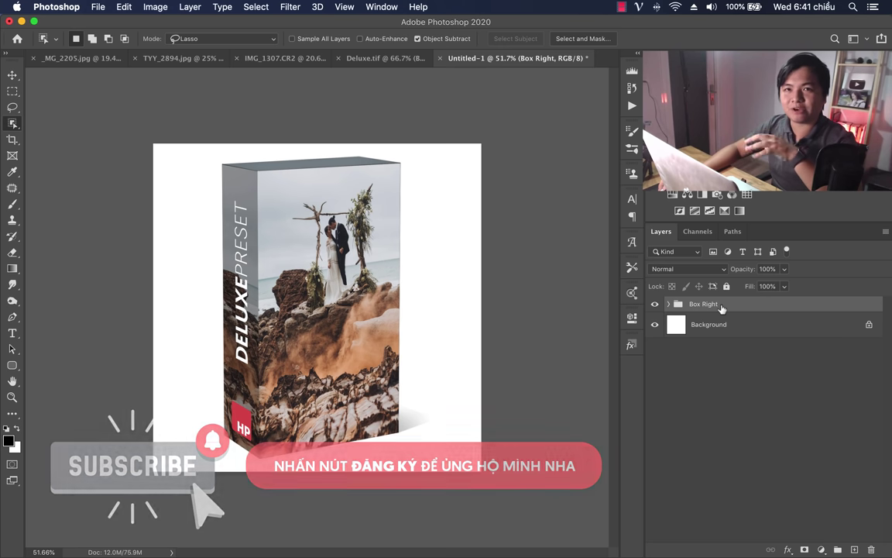